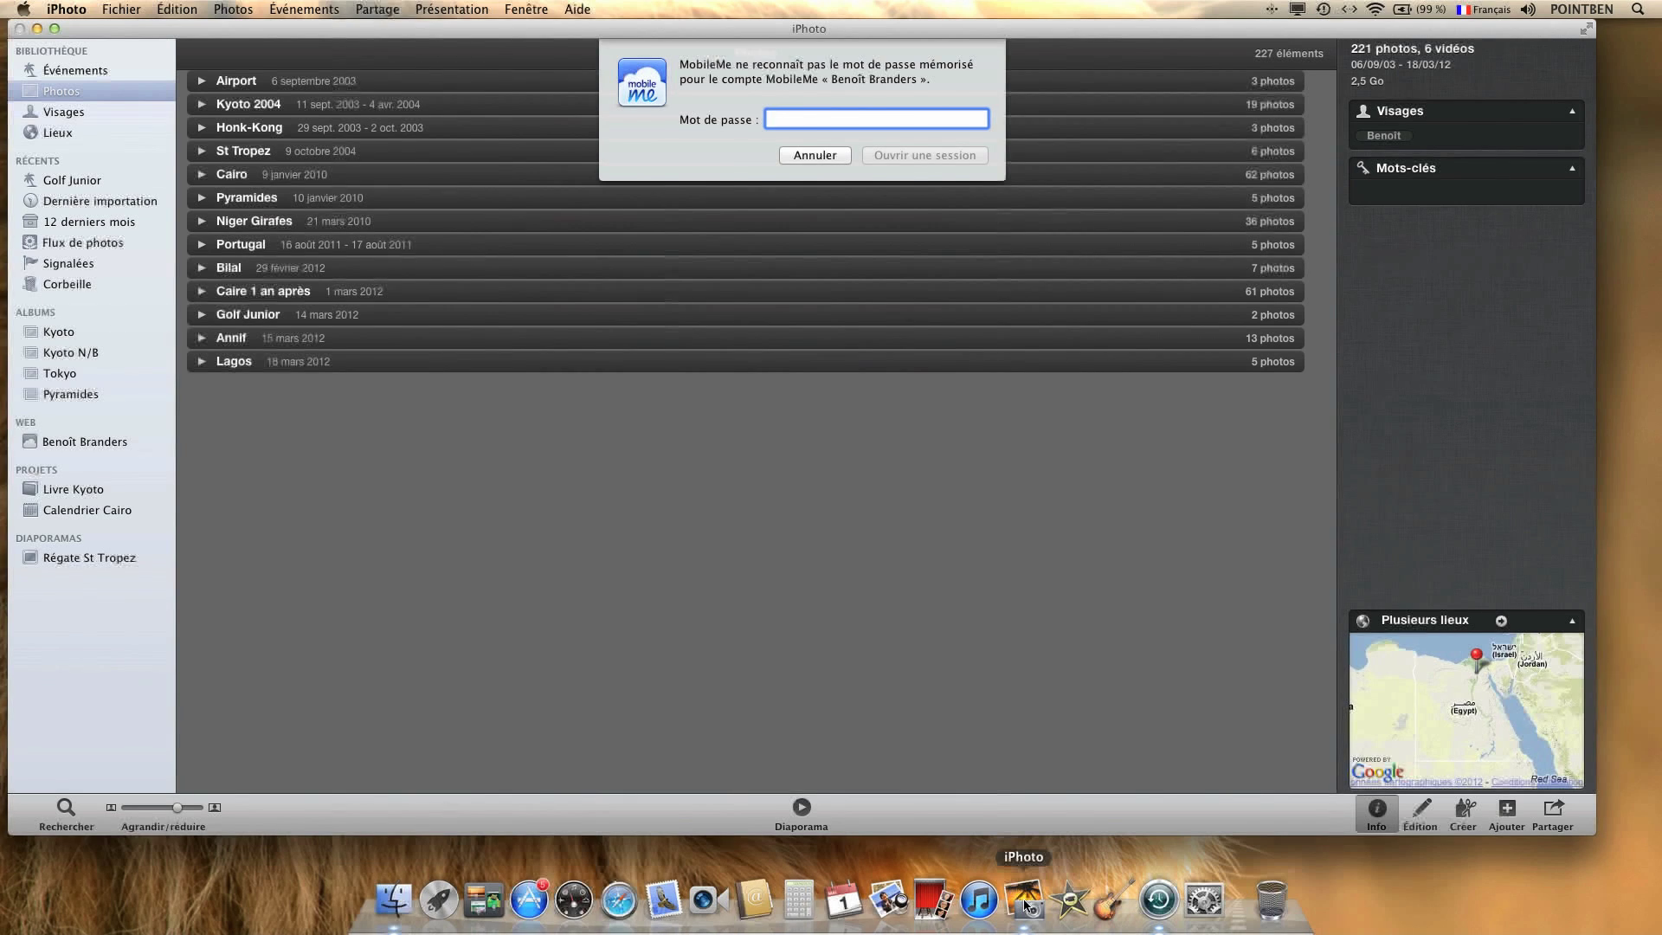
Expand the "Caire 1 an après" event and reduce the thumbnail size until six photos fit in each row
click(817, 158)
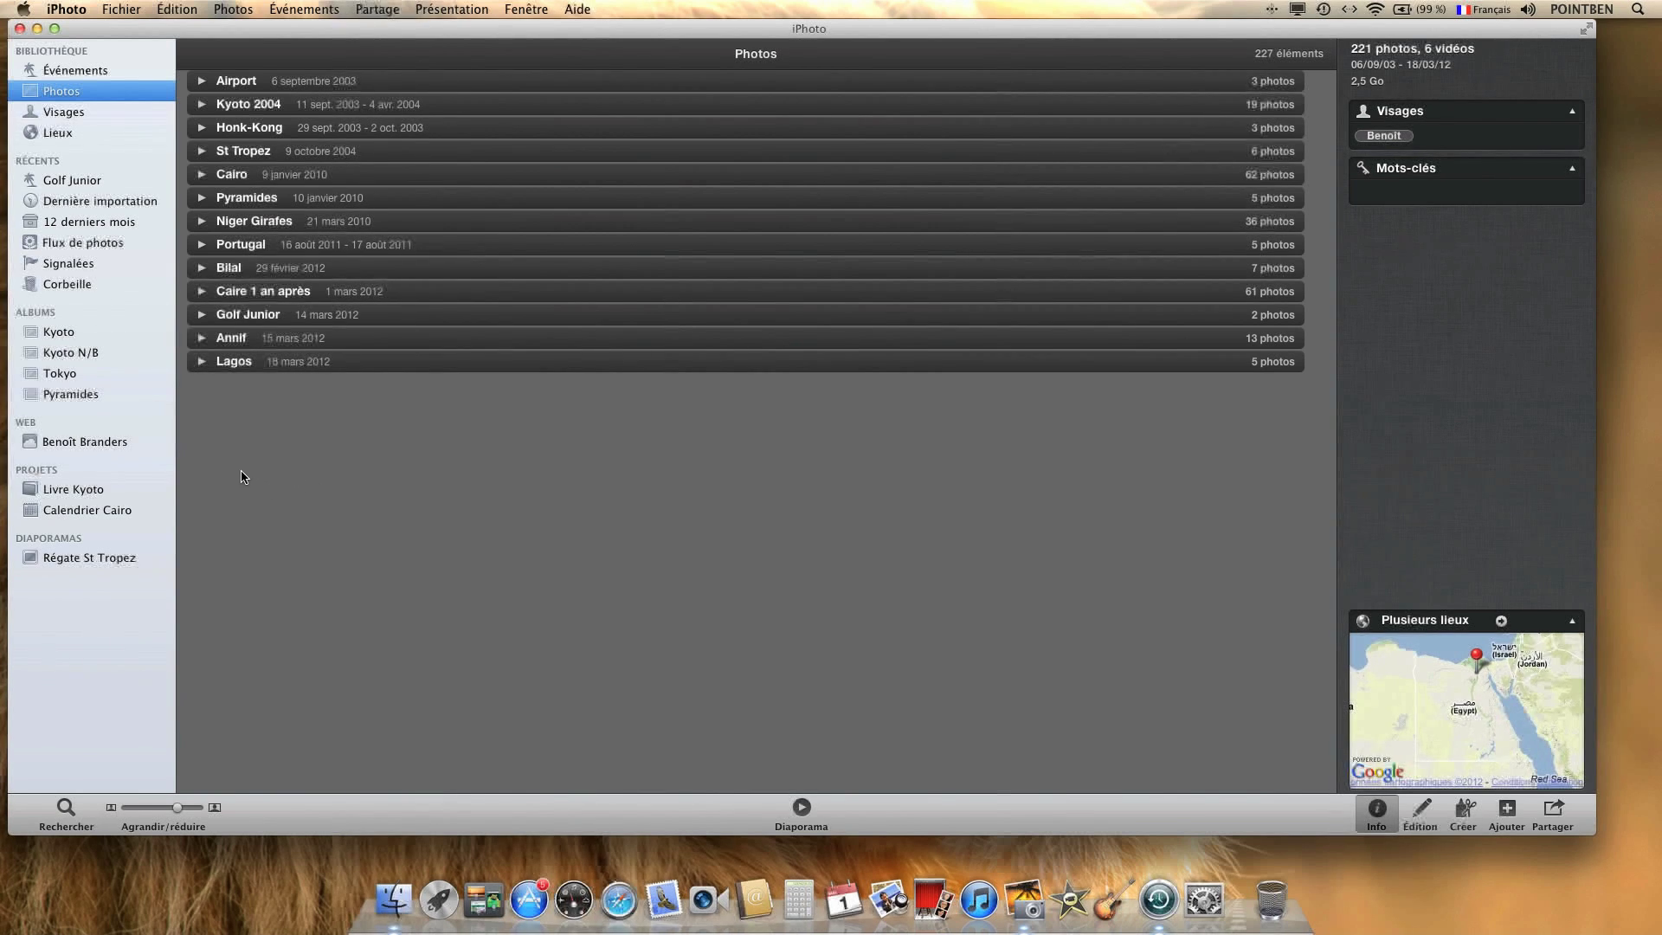
click(200, 295)
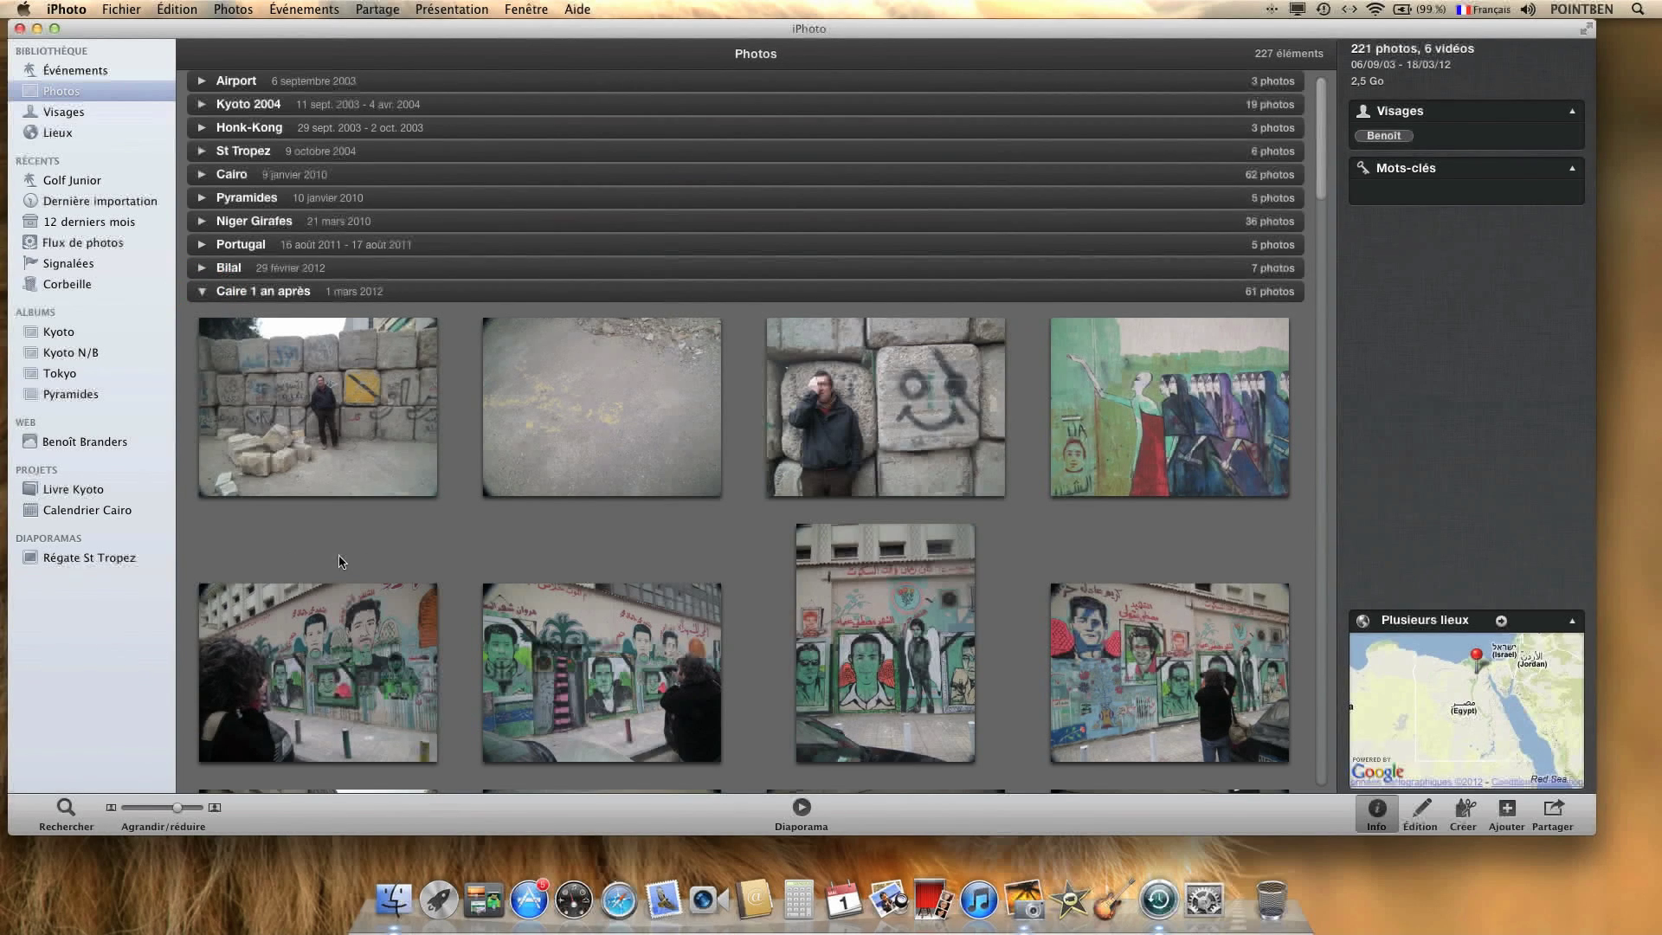
click(180, 807)
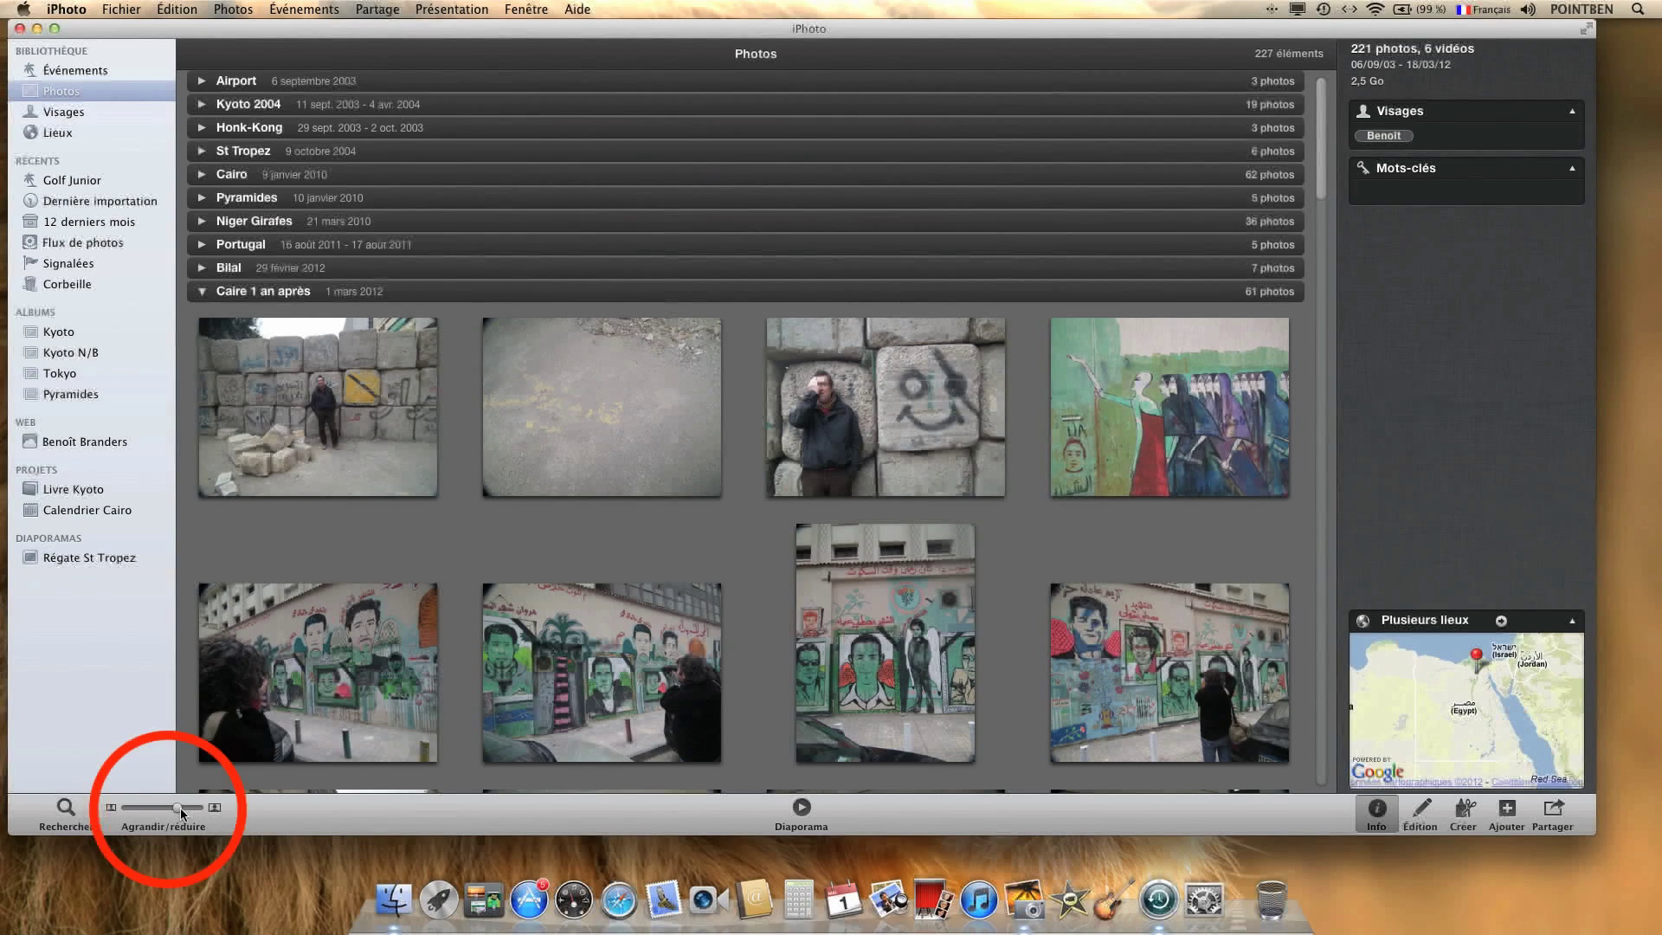
drag(180, 806, 154, 808)
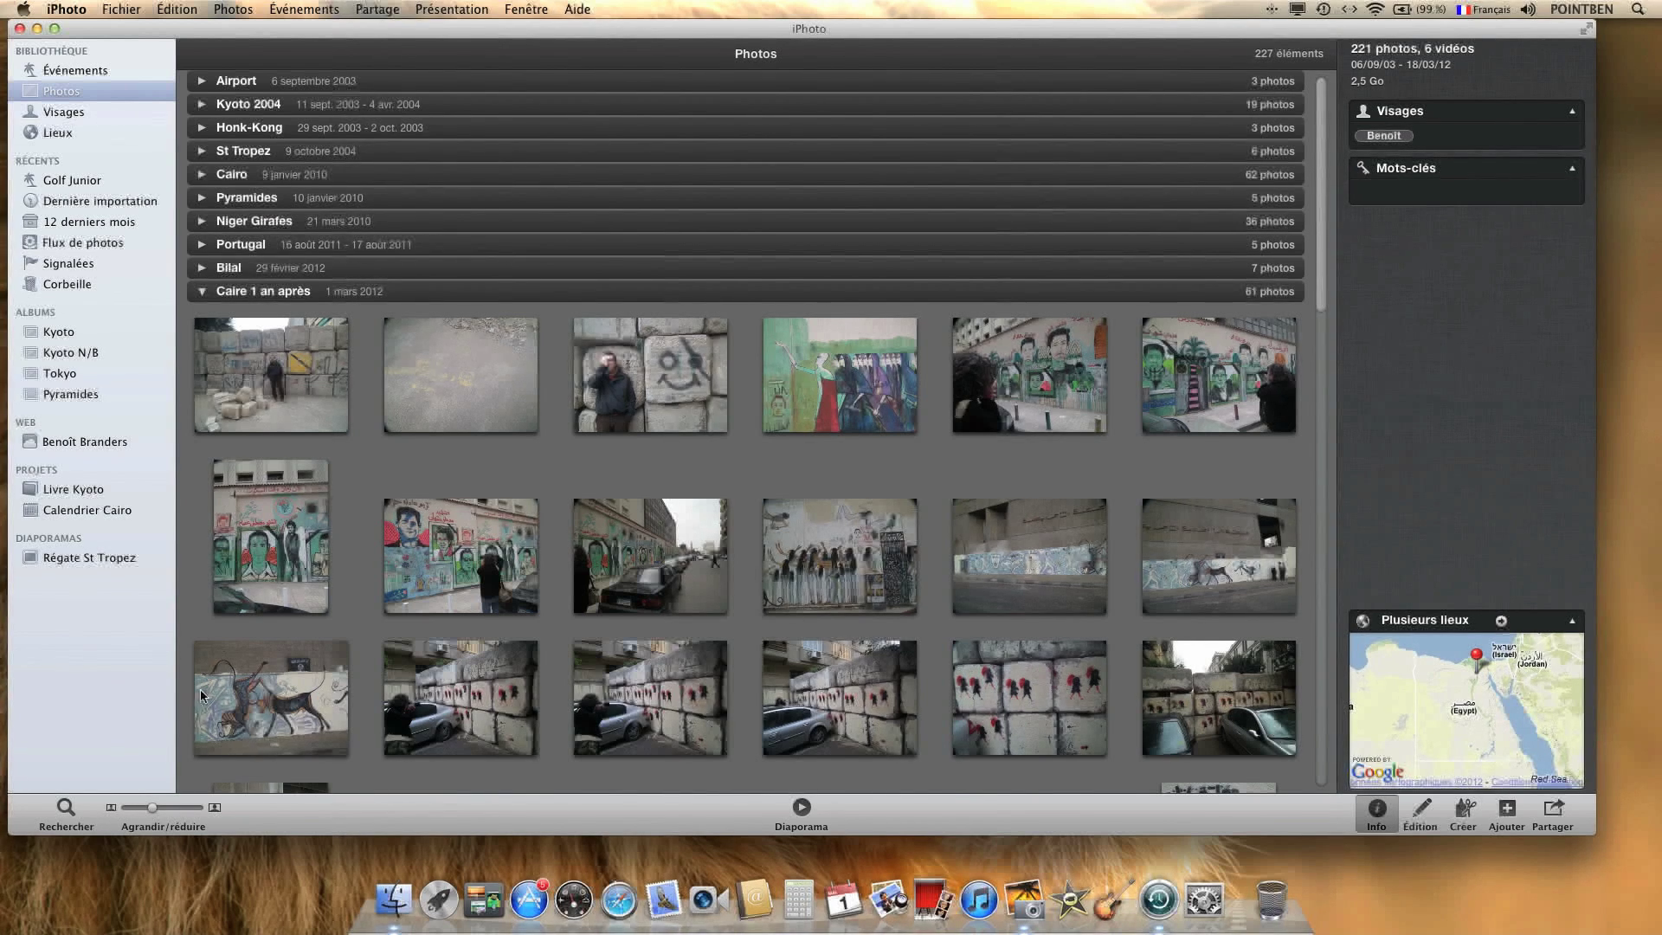
Review the available criteria and directions for sorting the photos
click(445, 10)
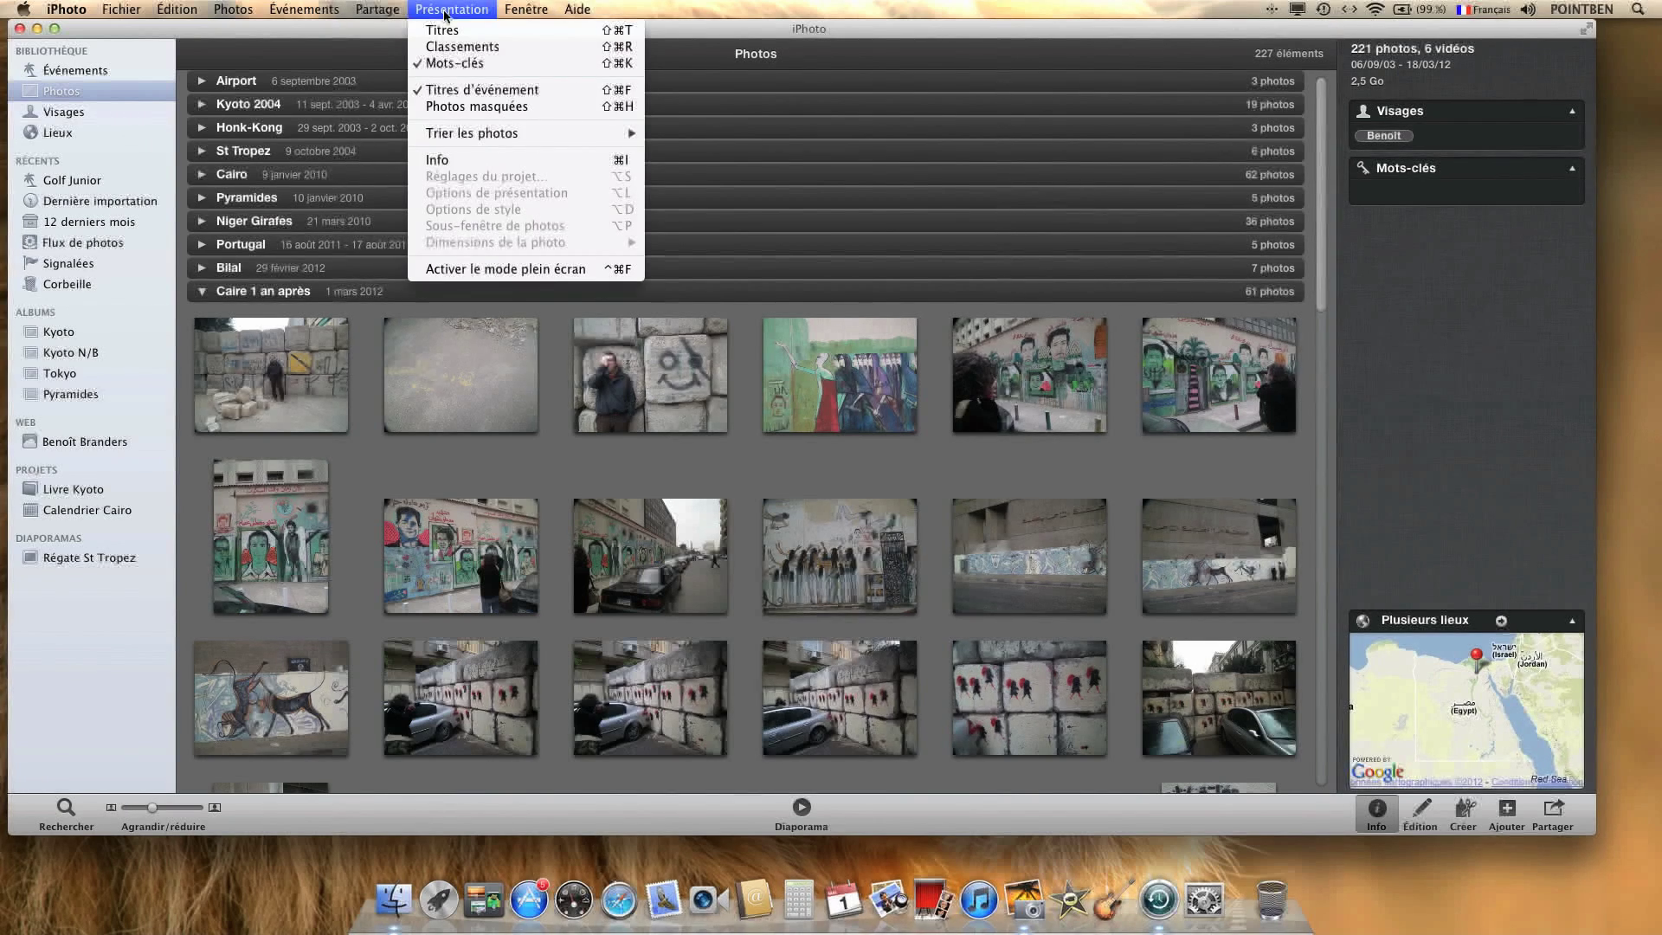
mouse_move(446, 136)
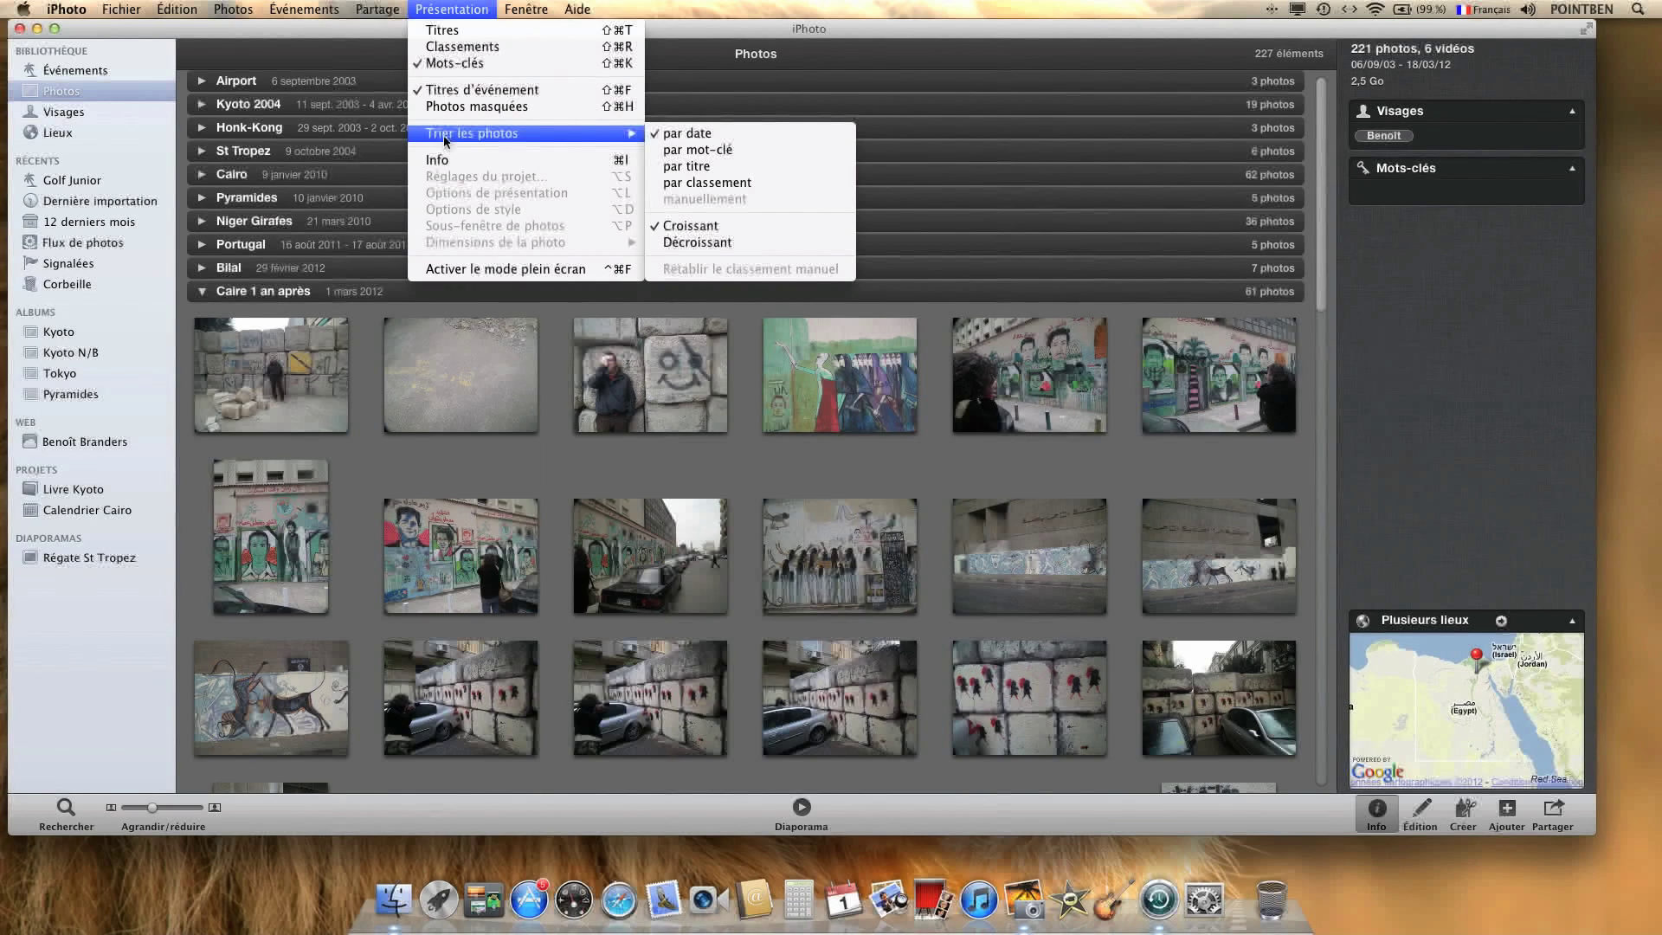
click(569, 829)
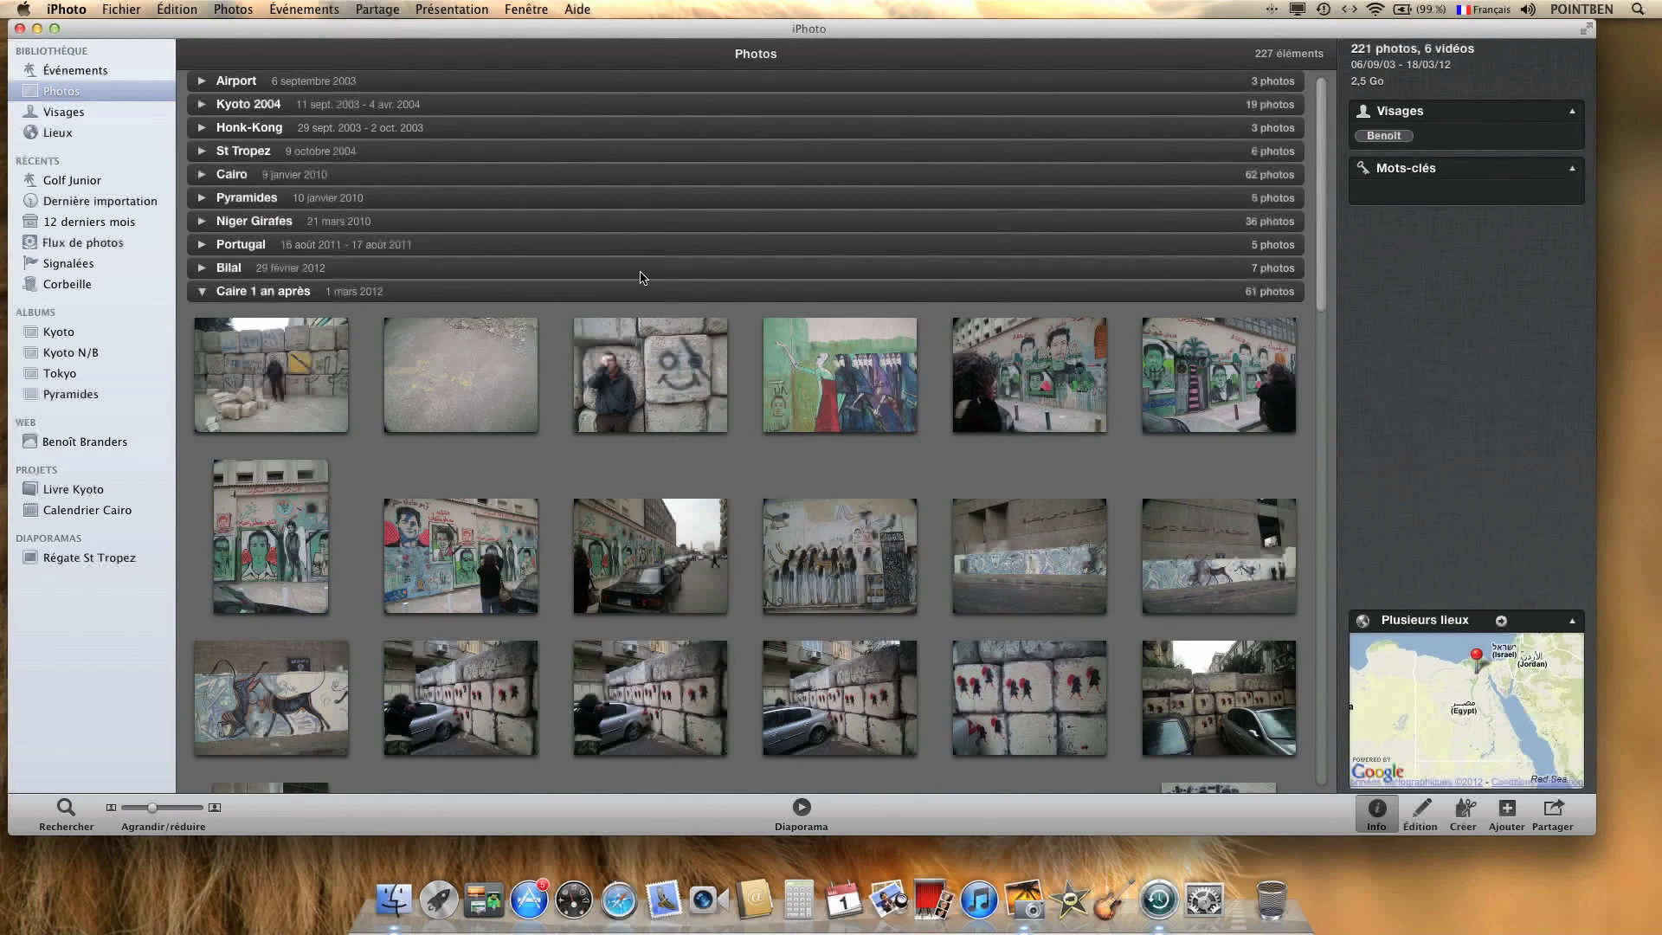
Compare the capture dates and times of several photos in the "Caire 1 an après" event
click(275, 396)
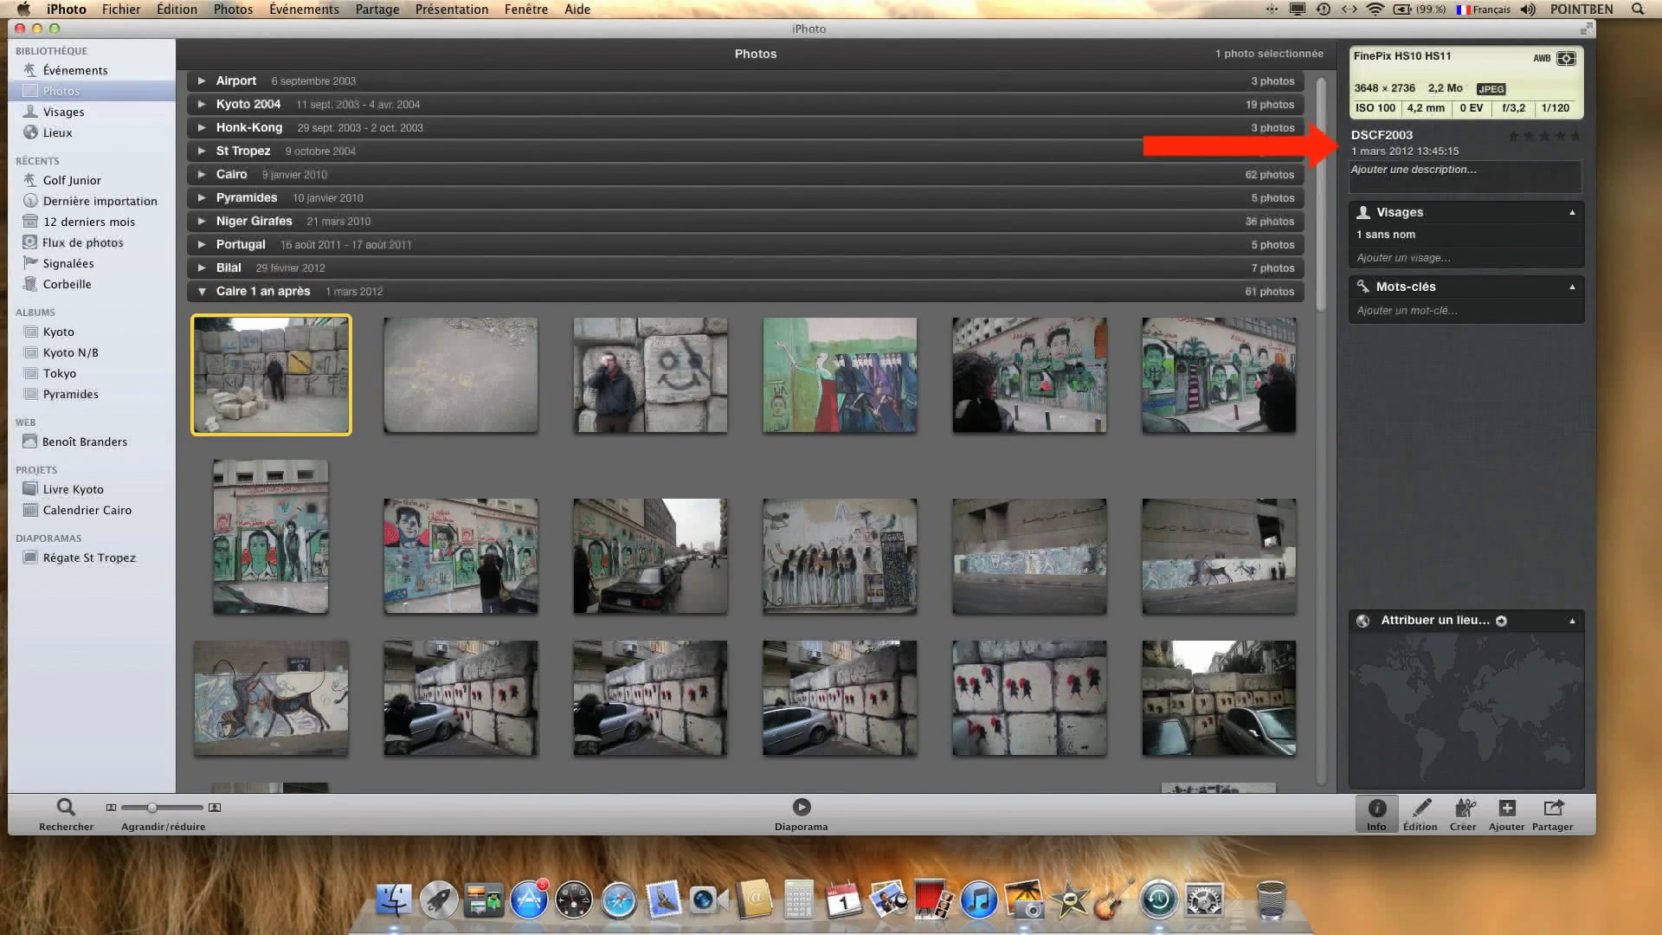
mouse_move(1441, 162)
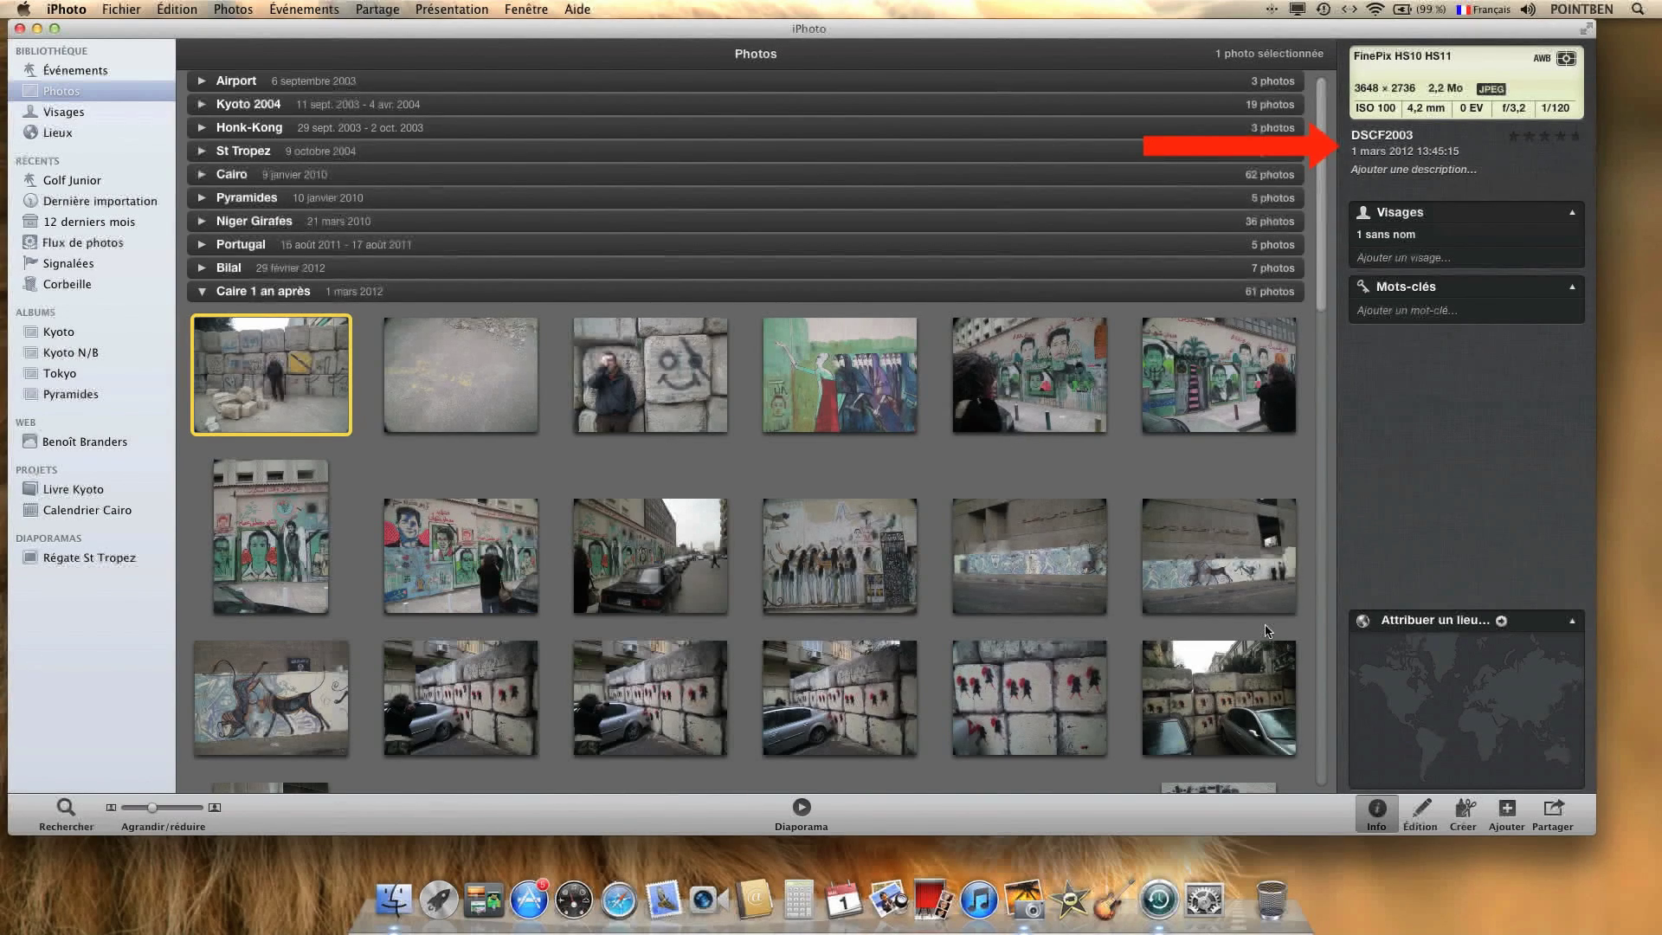
click(470, 10)
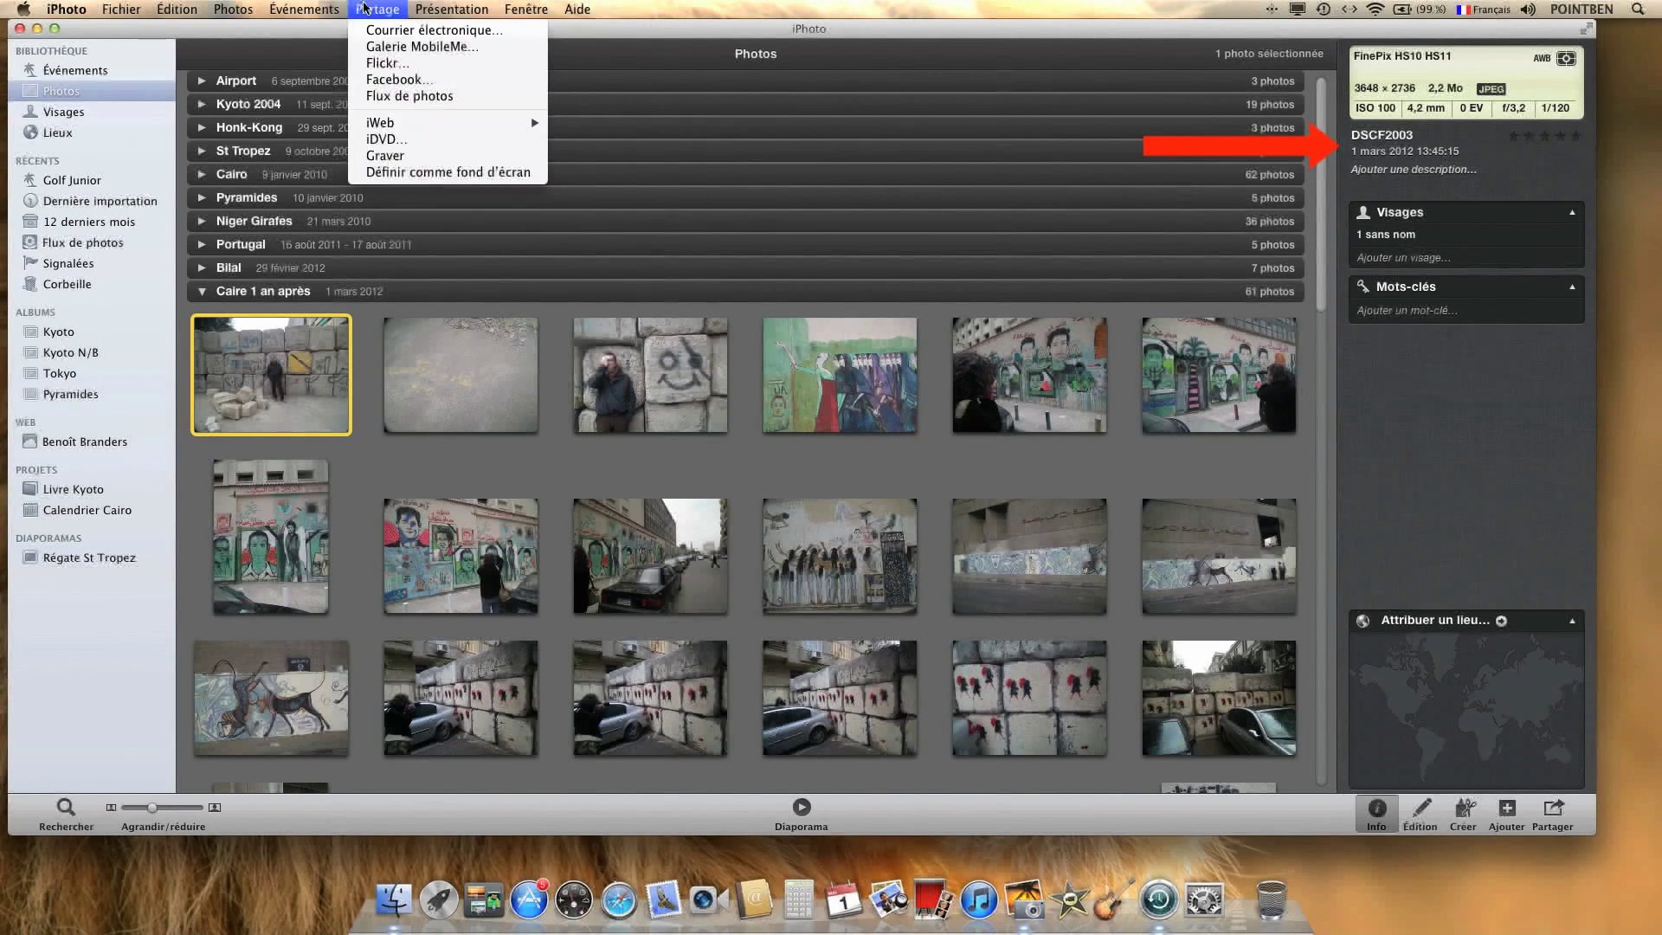
click(312, 33)
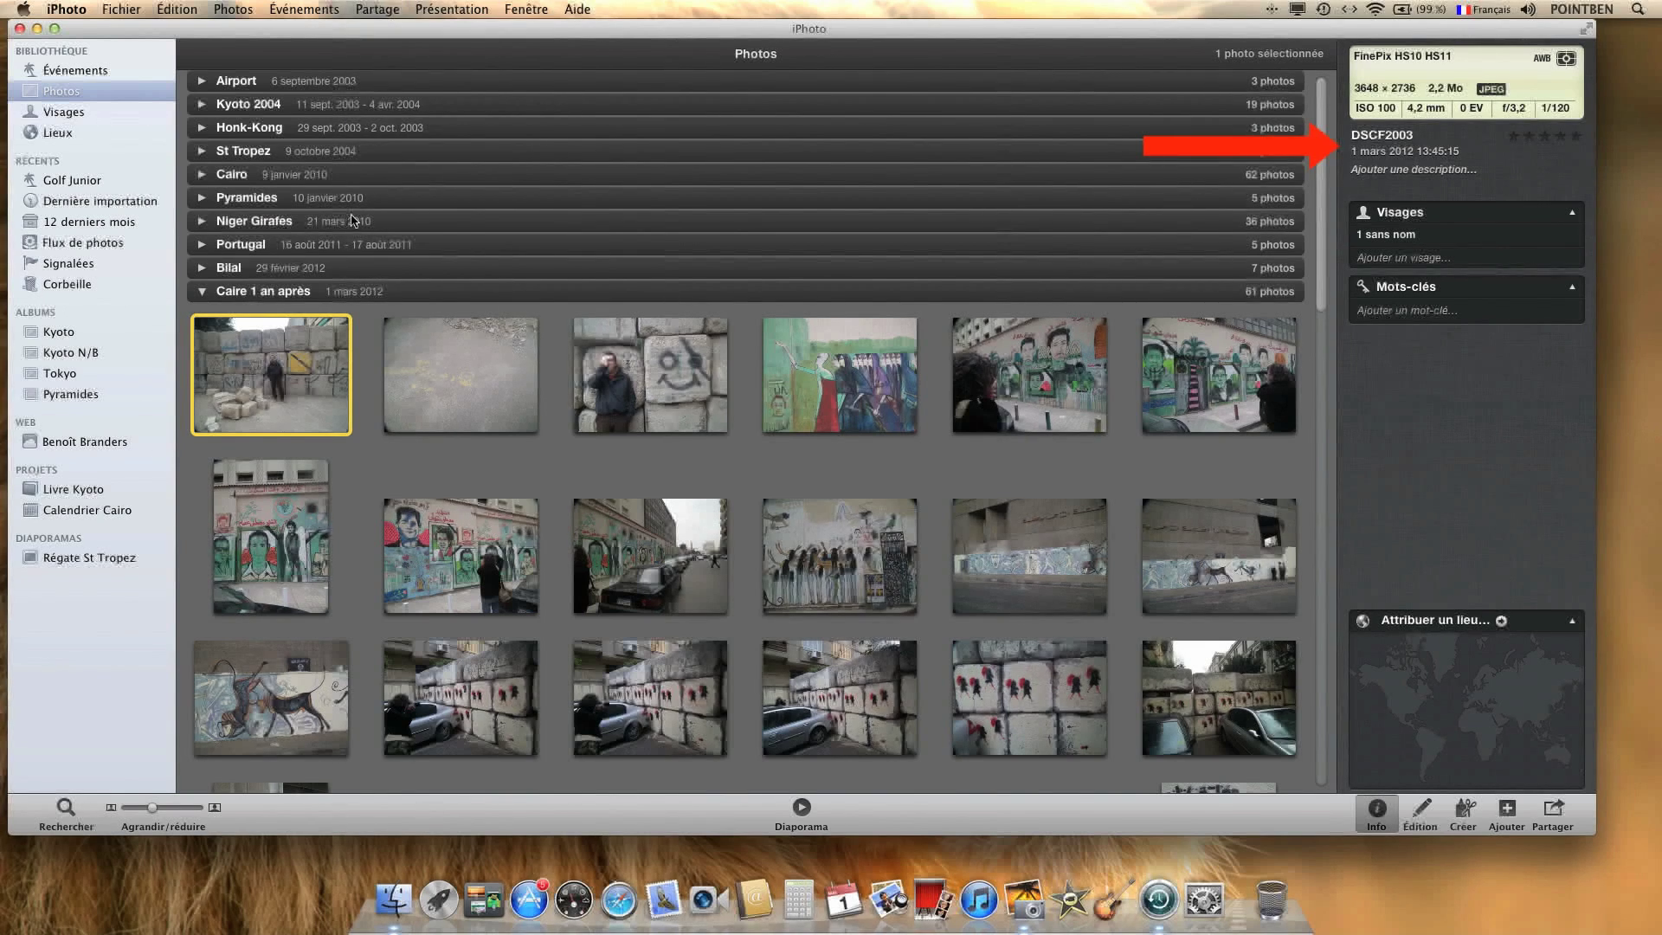
click(472, 356)
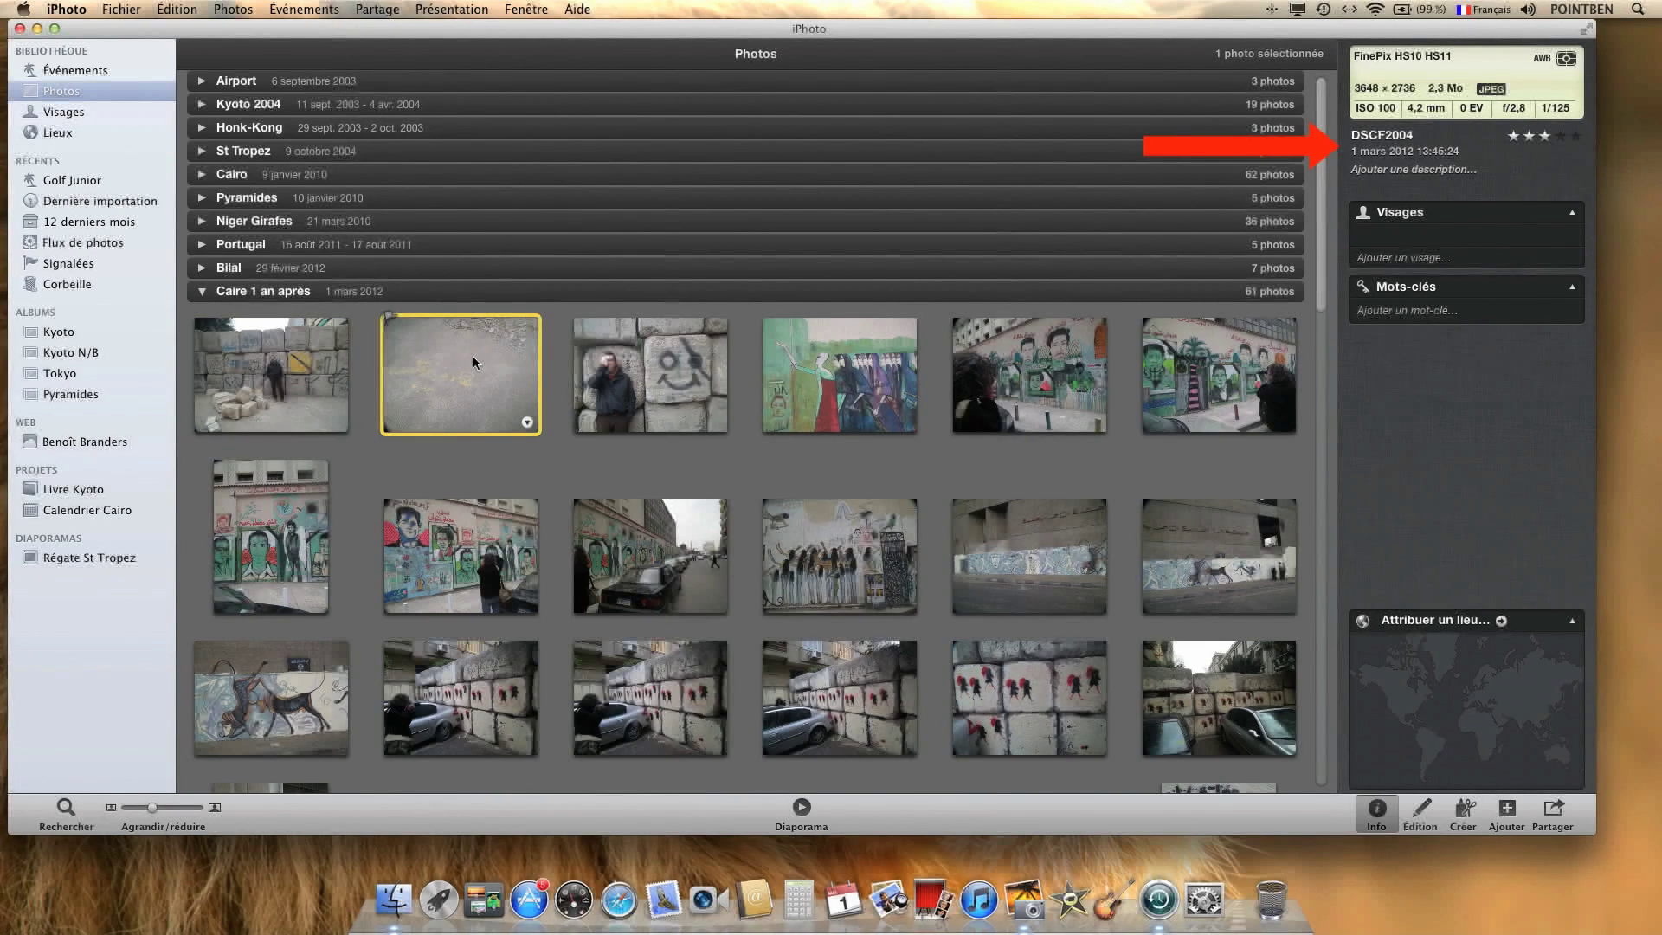
click(288, 378)
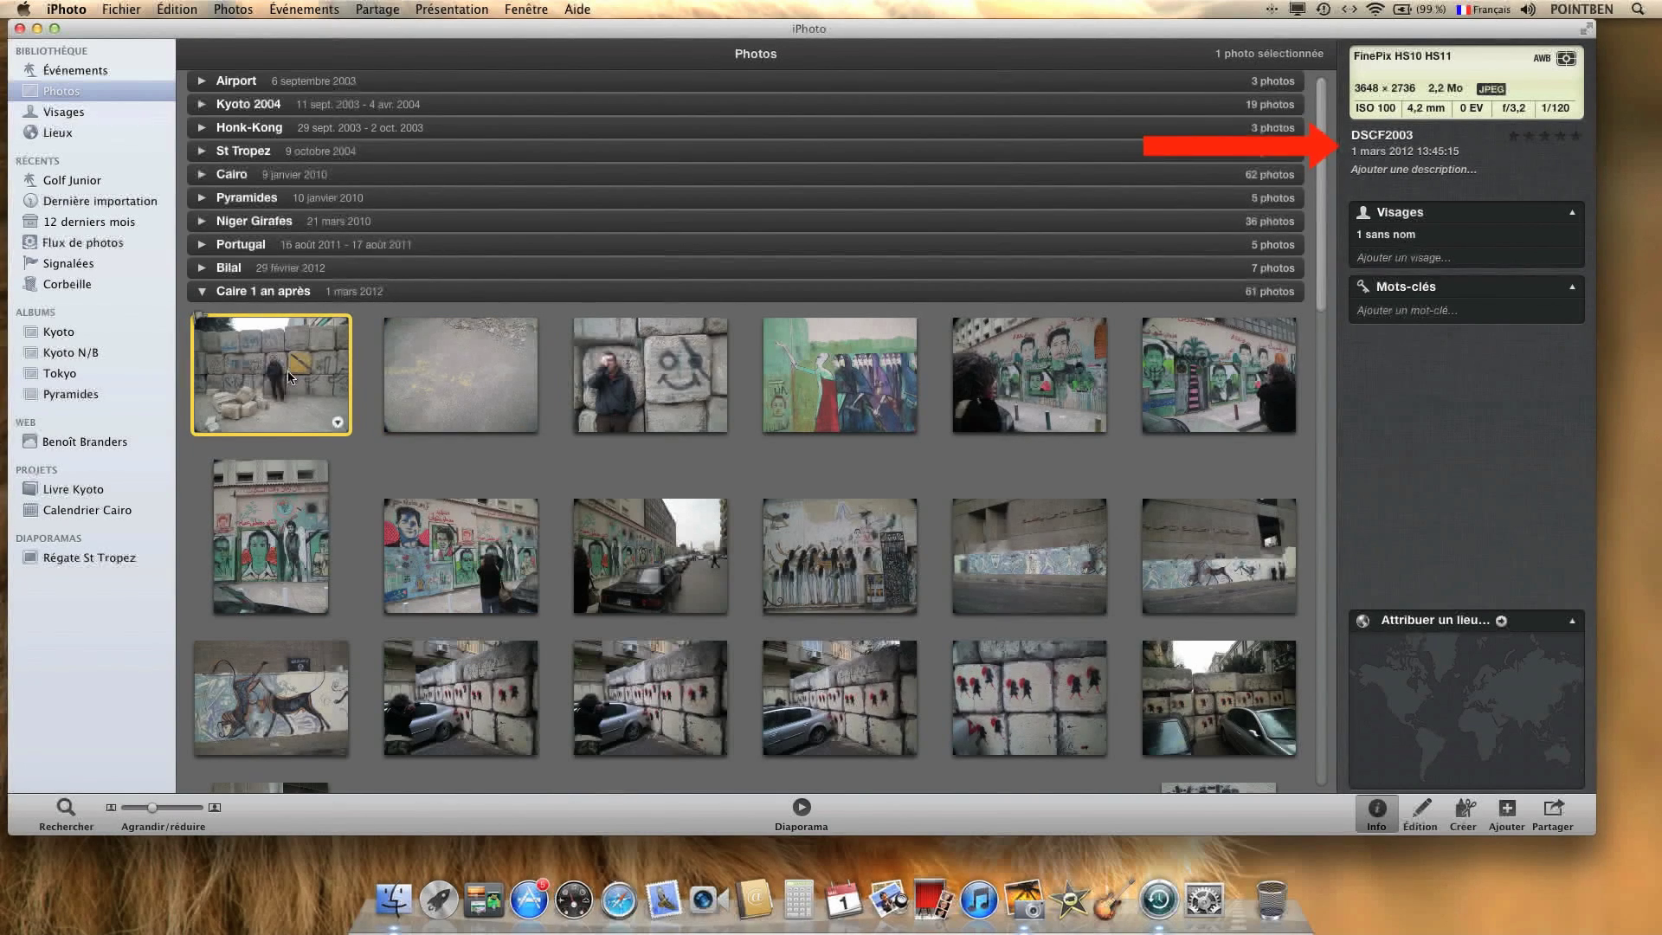
click(420, 378)
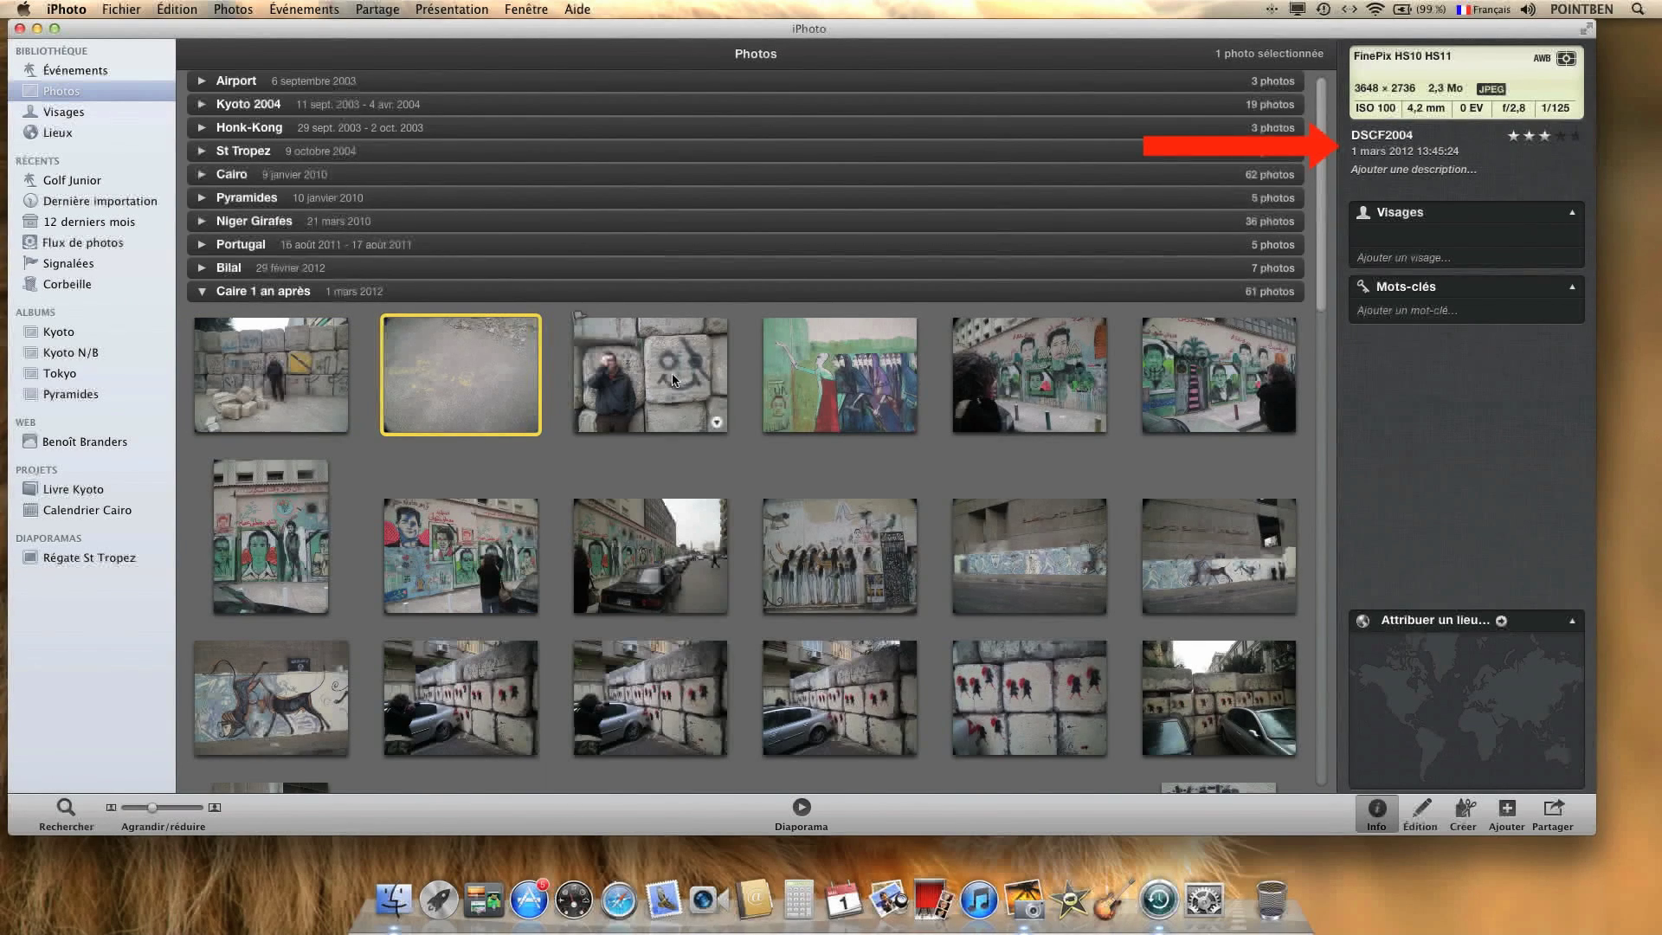
click(828, 561)
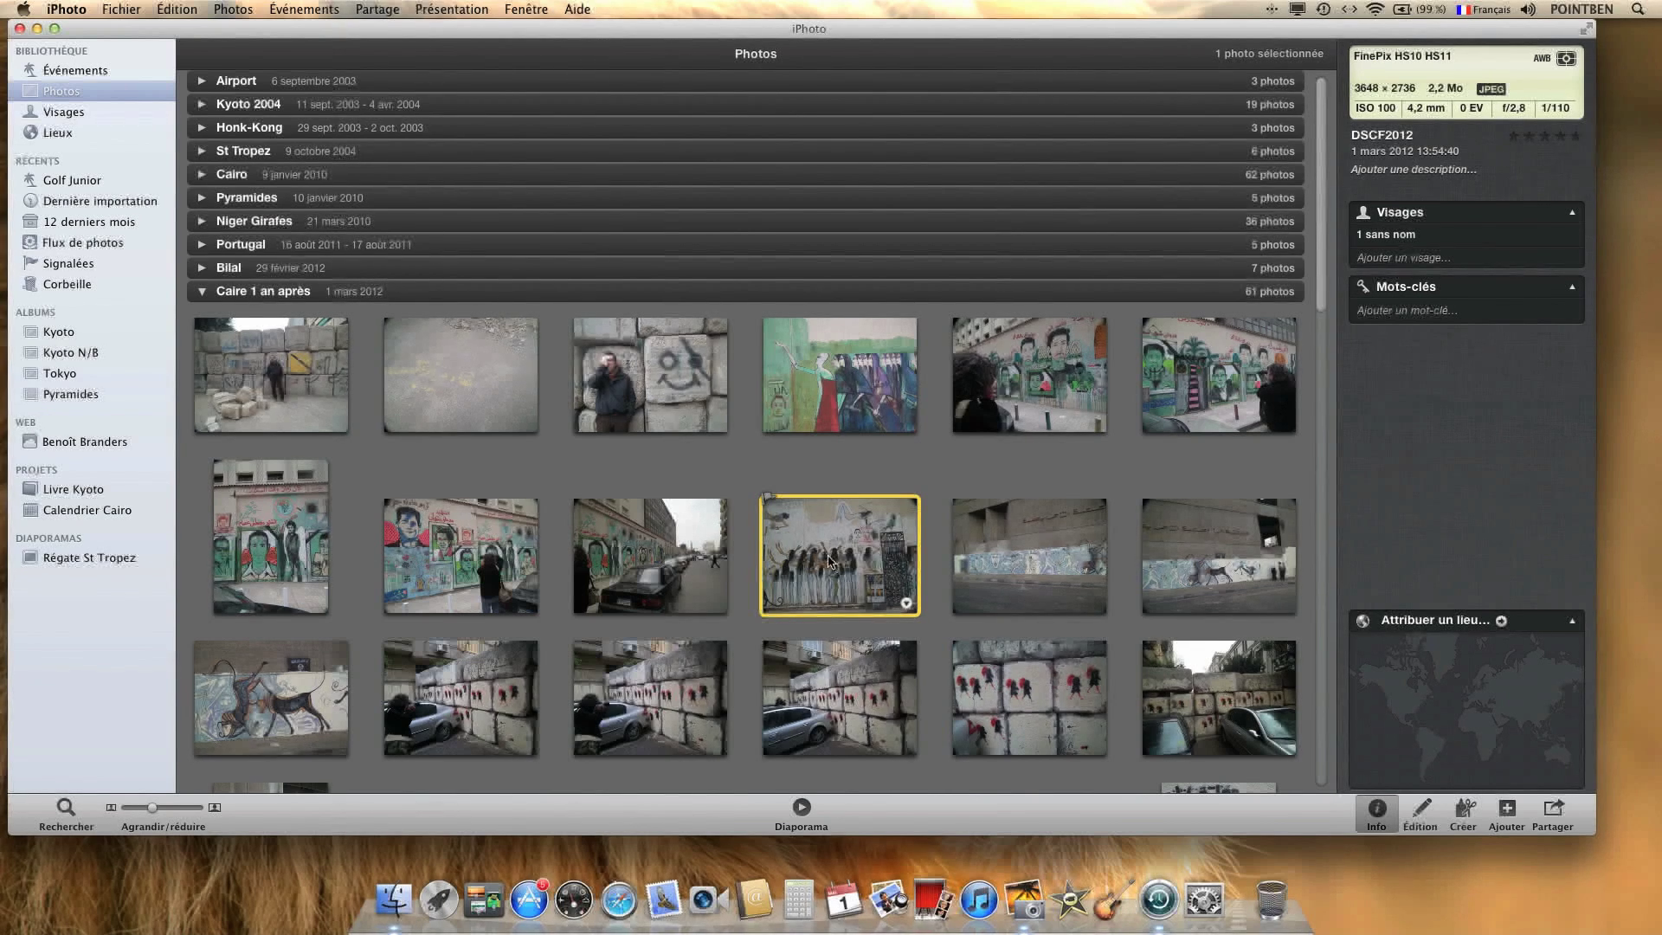
Sort the photos in descending order and check the capture times of the event's first and last photos
click(456, 10)
mouse_move(460, 133)
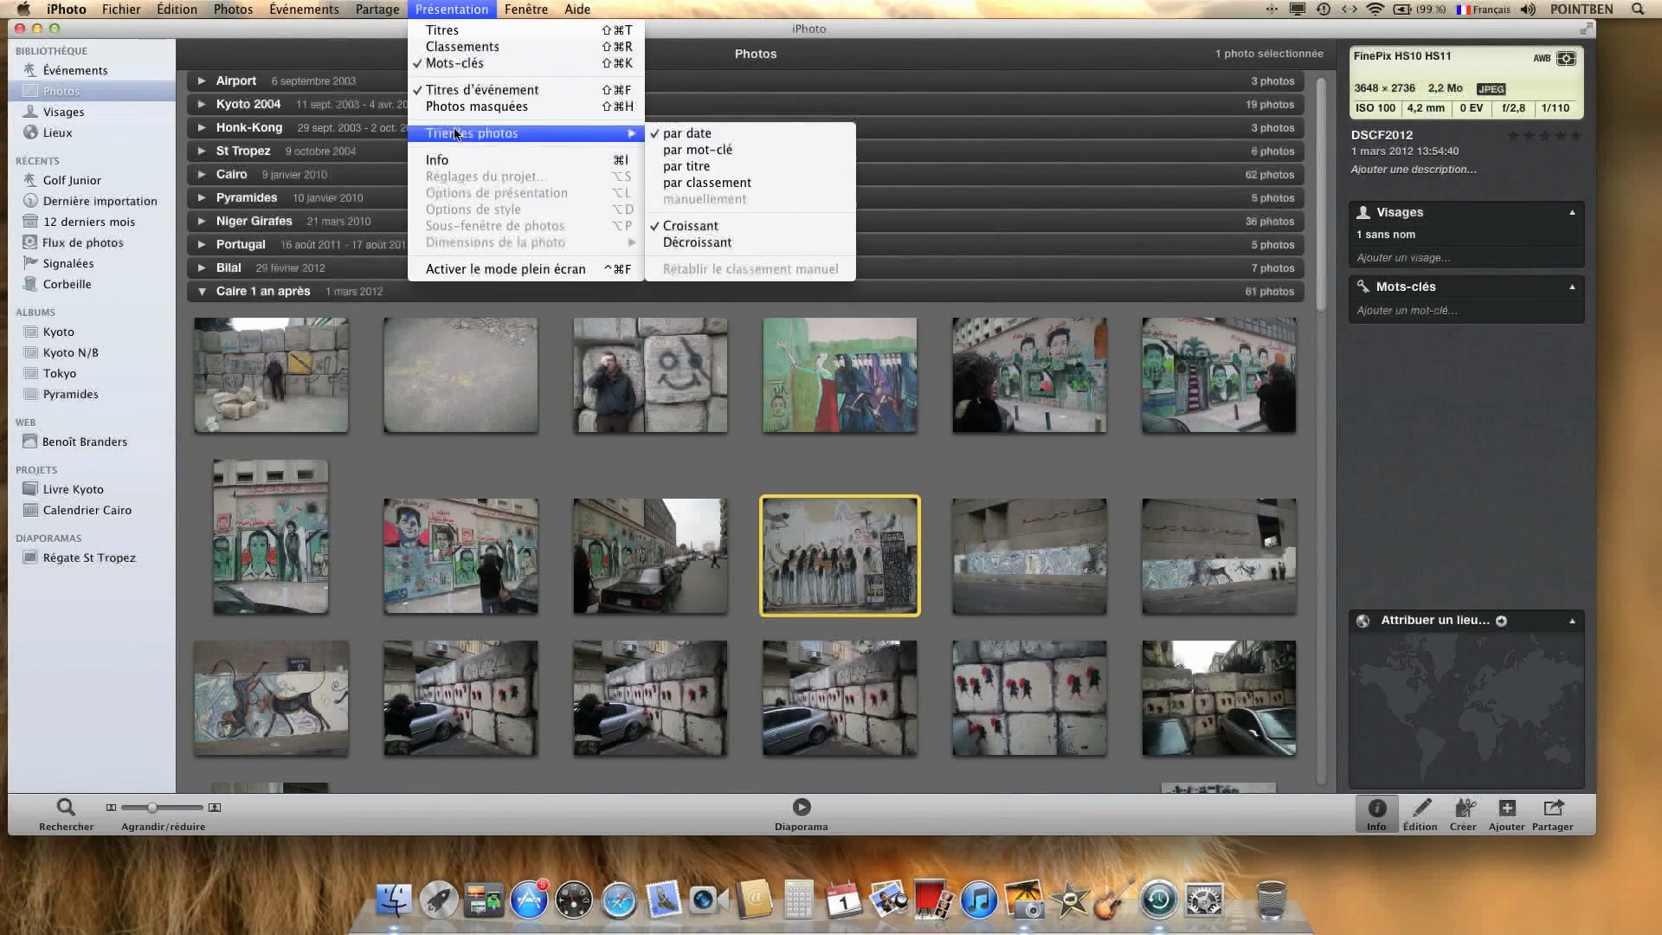
click(706, 245)
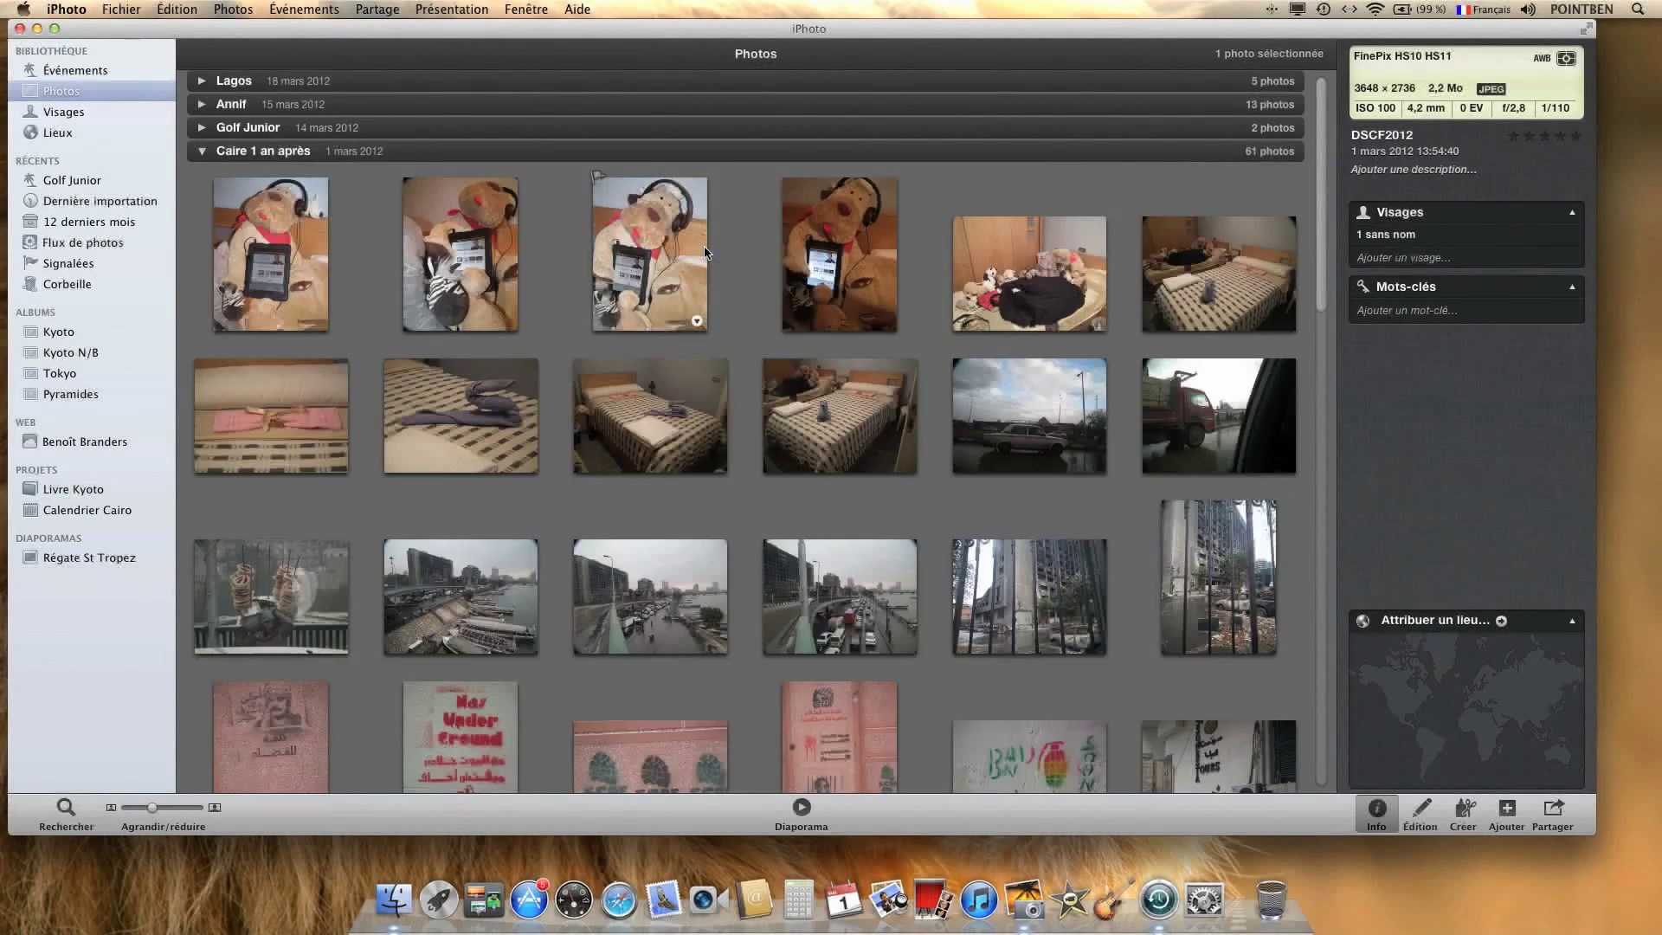
click(275, 256)
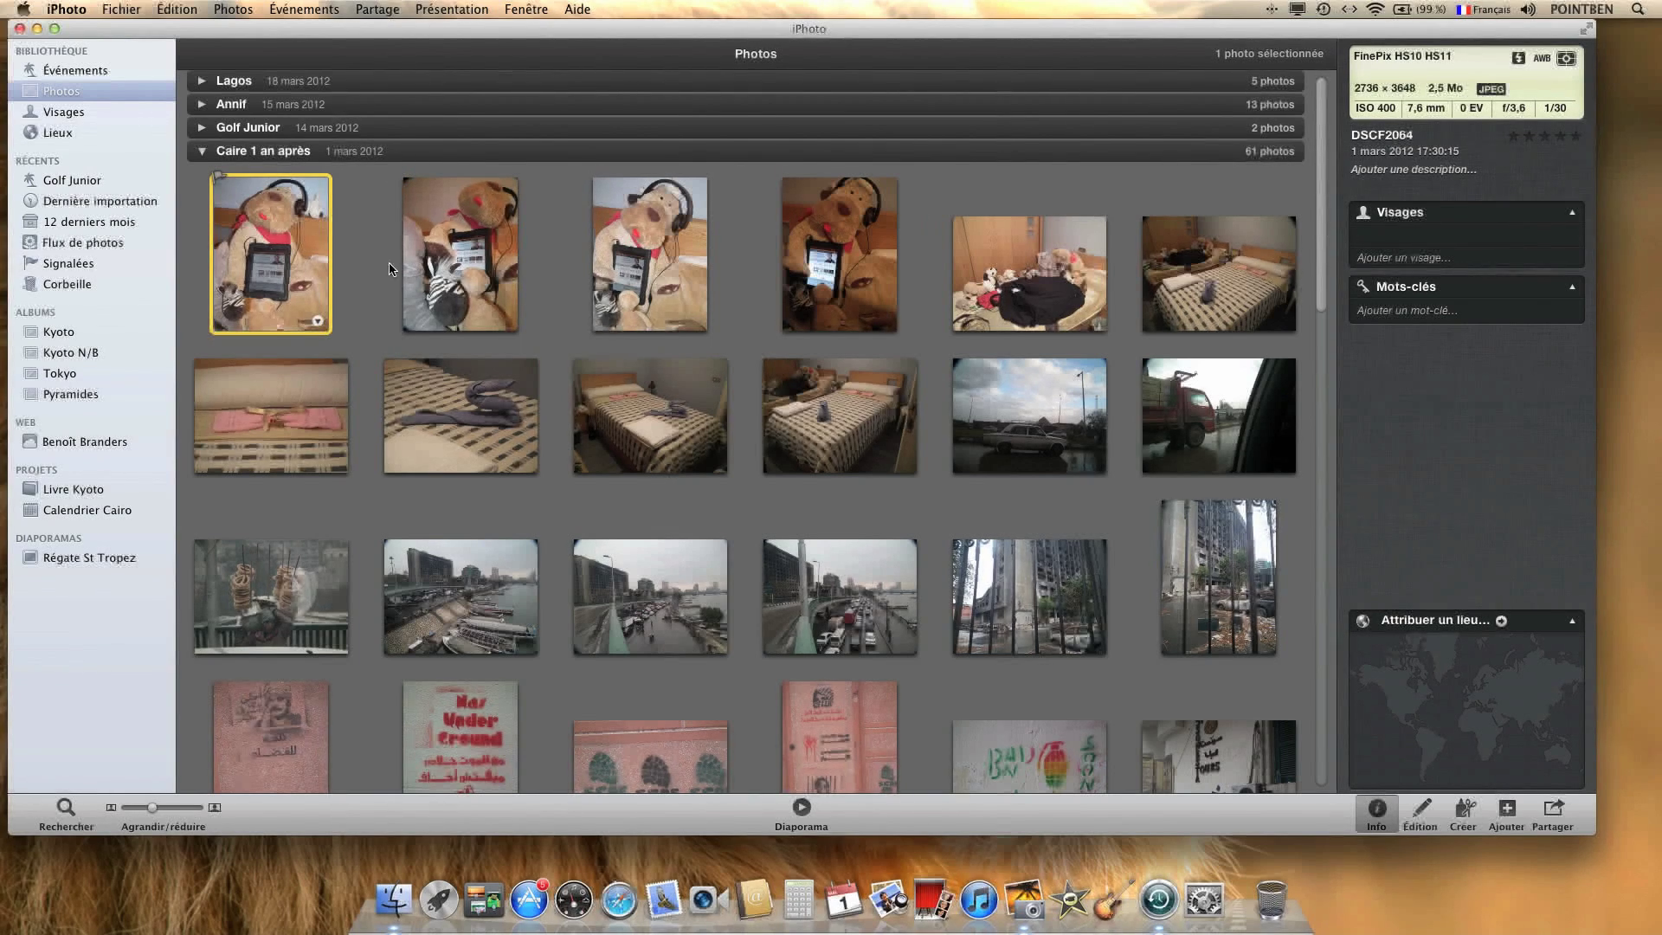
scroll(895, 532, down, 15)
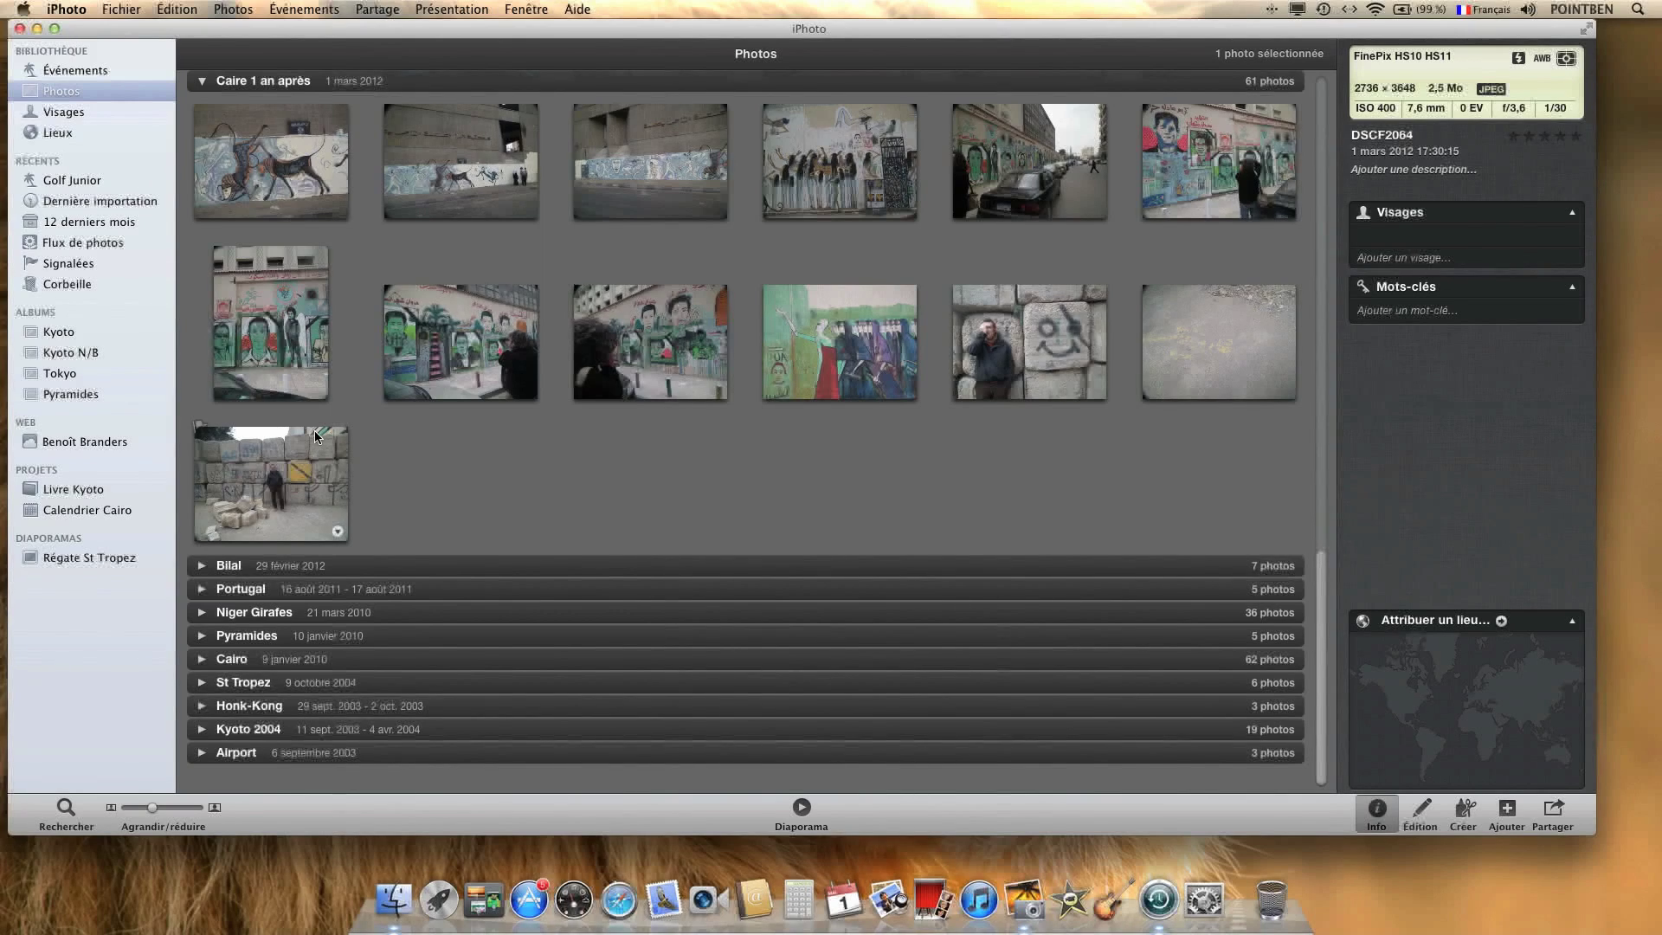
click(291, 495)
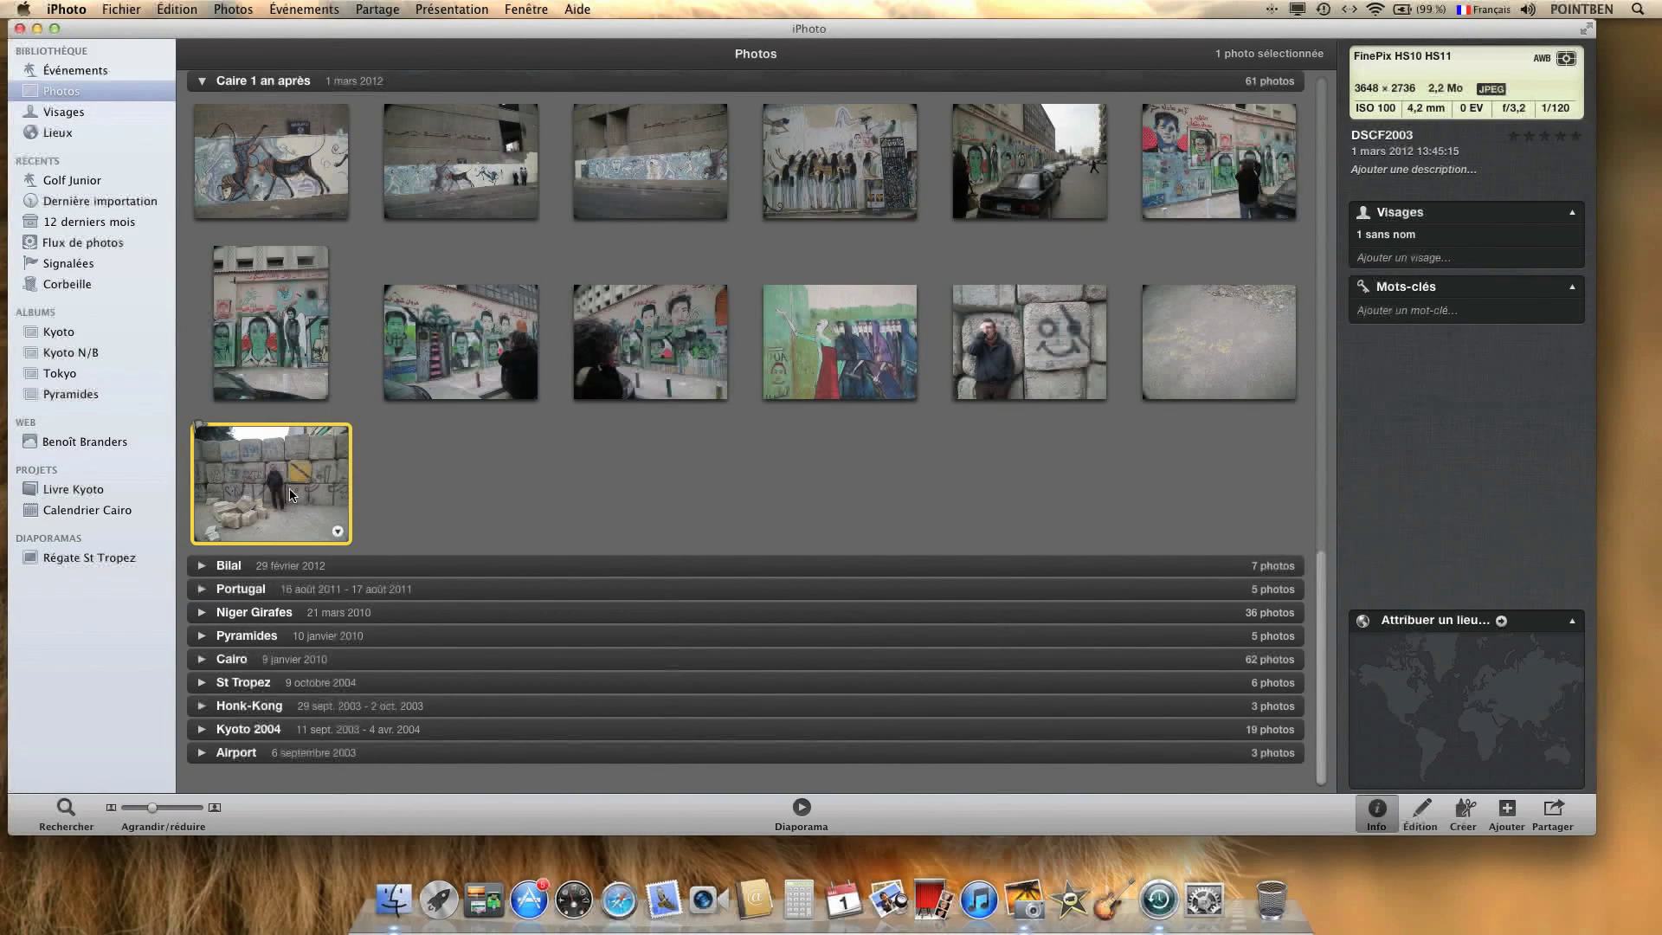
Switch the photo sorting back to ascending order
click(453, 10)
mouse_move(450, 134)
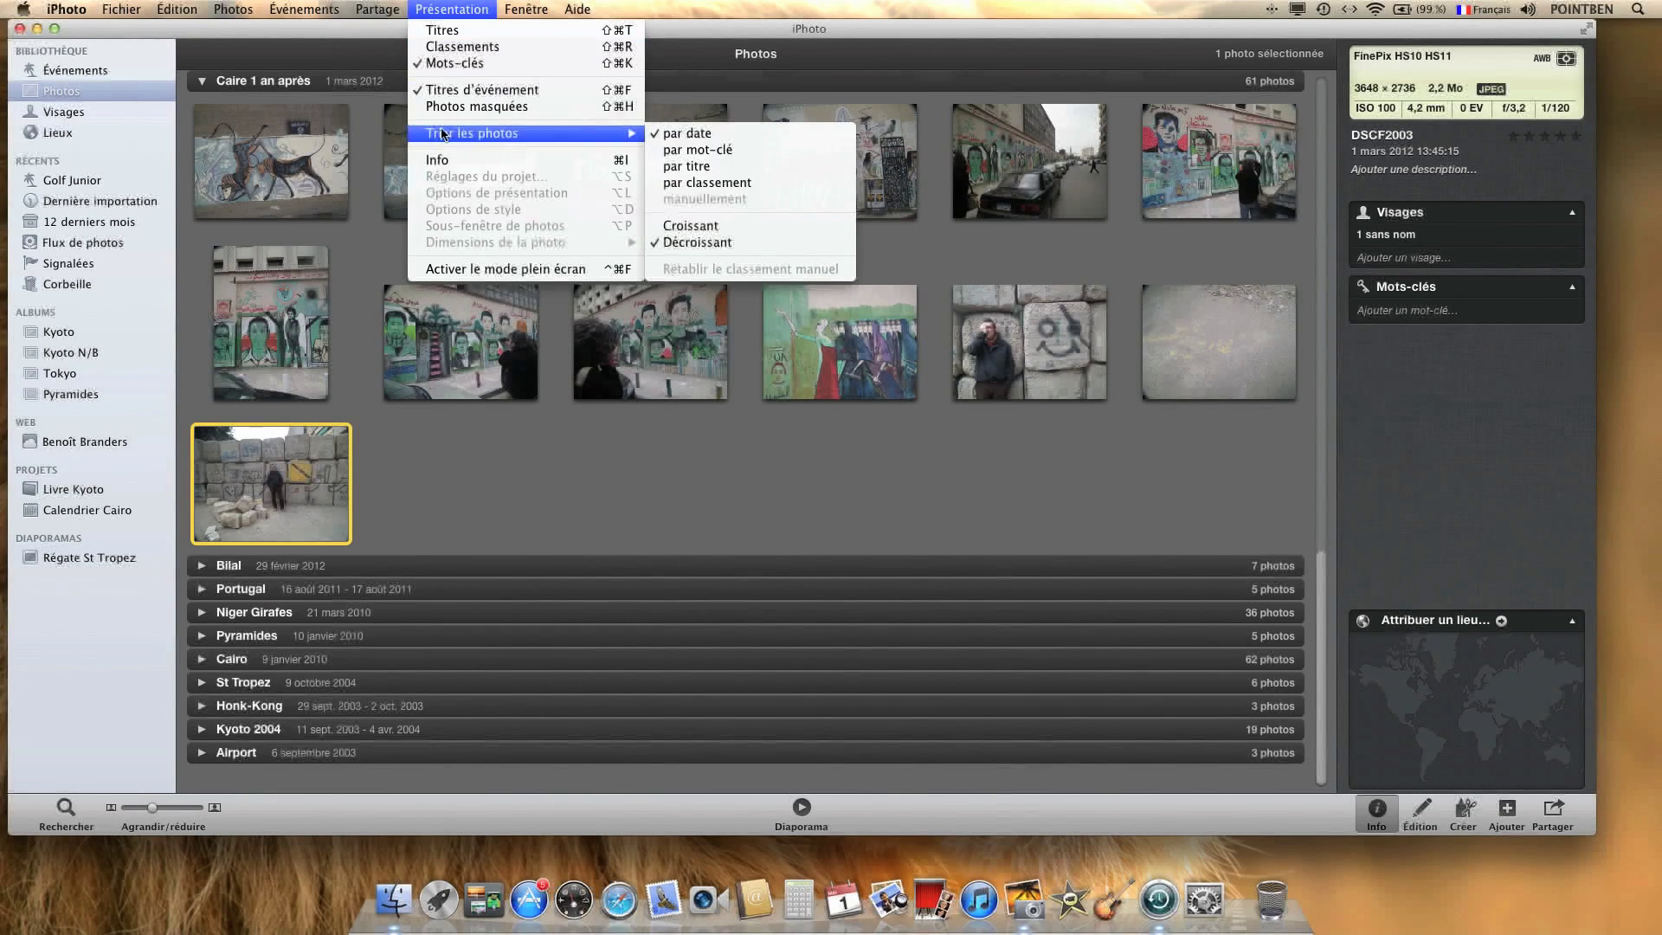
click(690, 225)
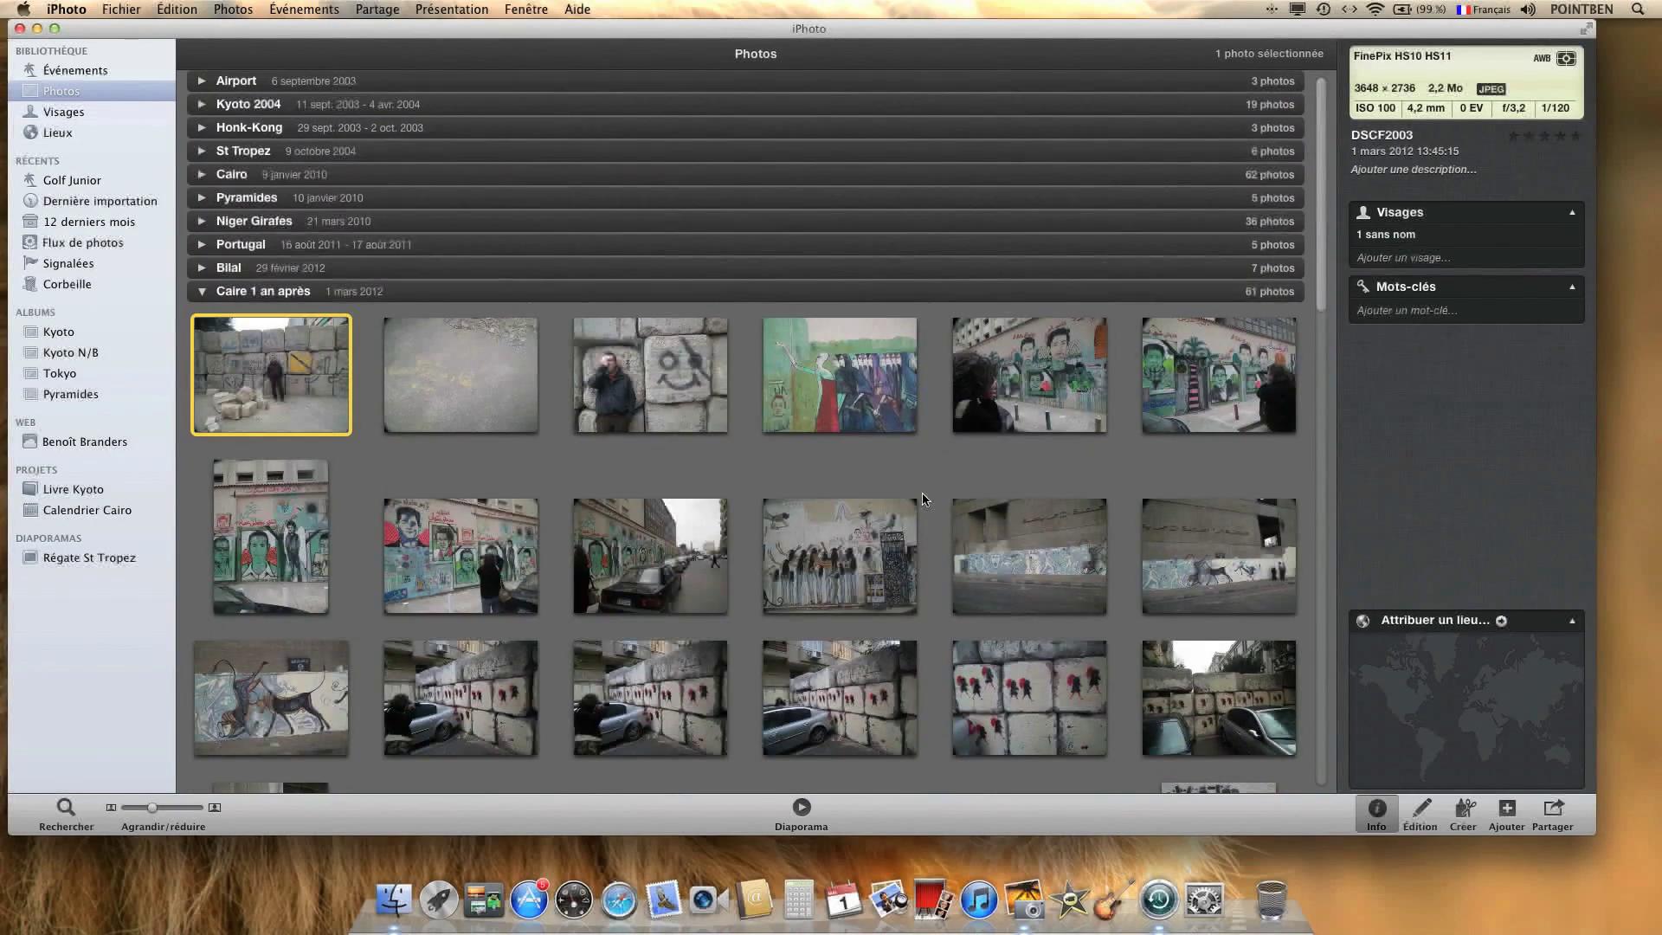
Sort the photos by keyword
click(443, 8)
mouse_move(464, 136)
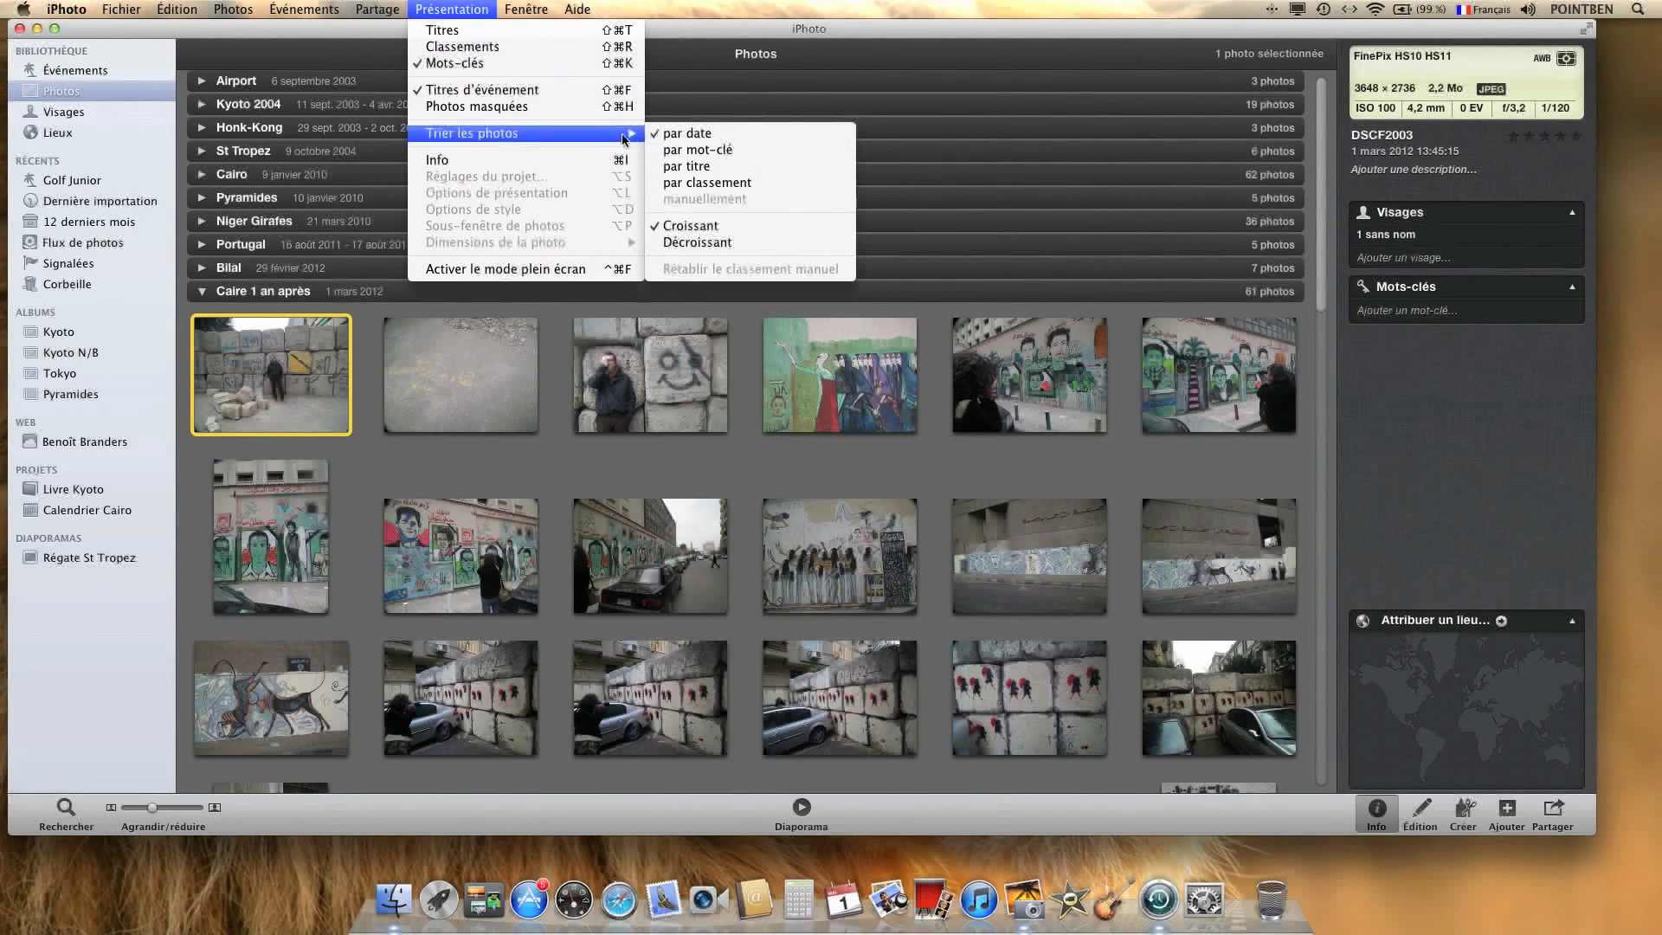
click(702, 156)
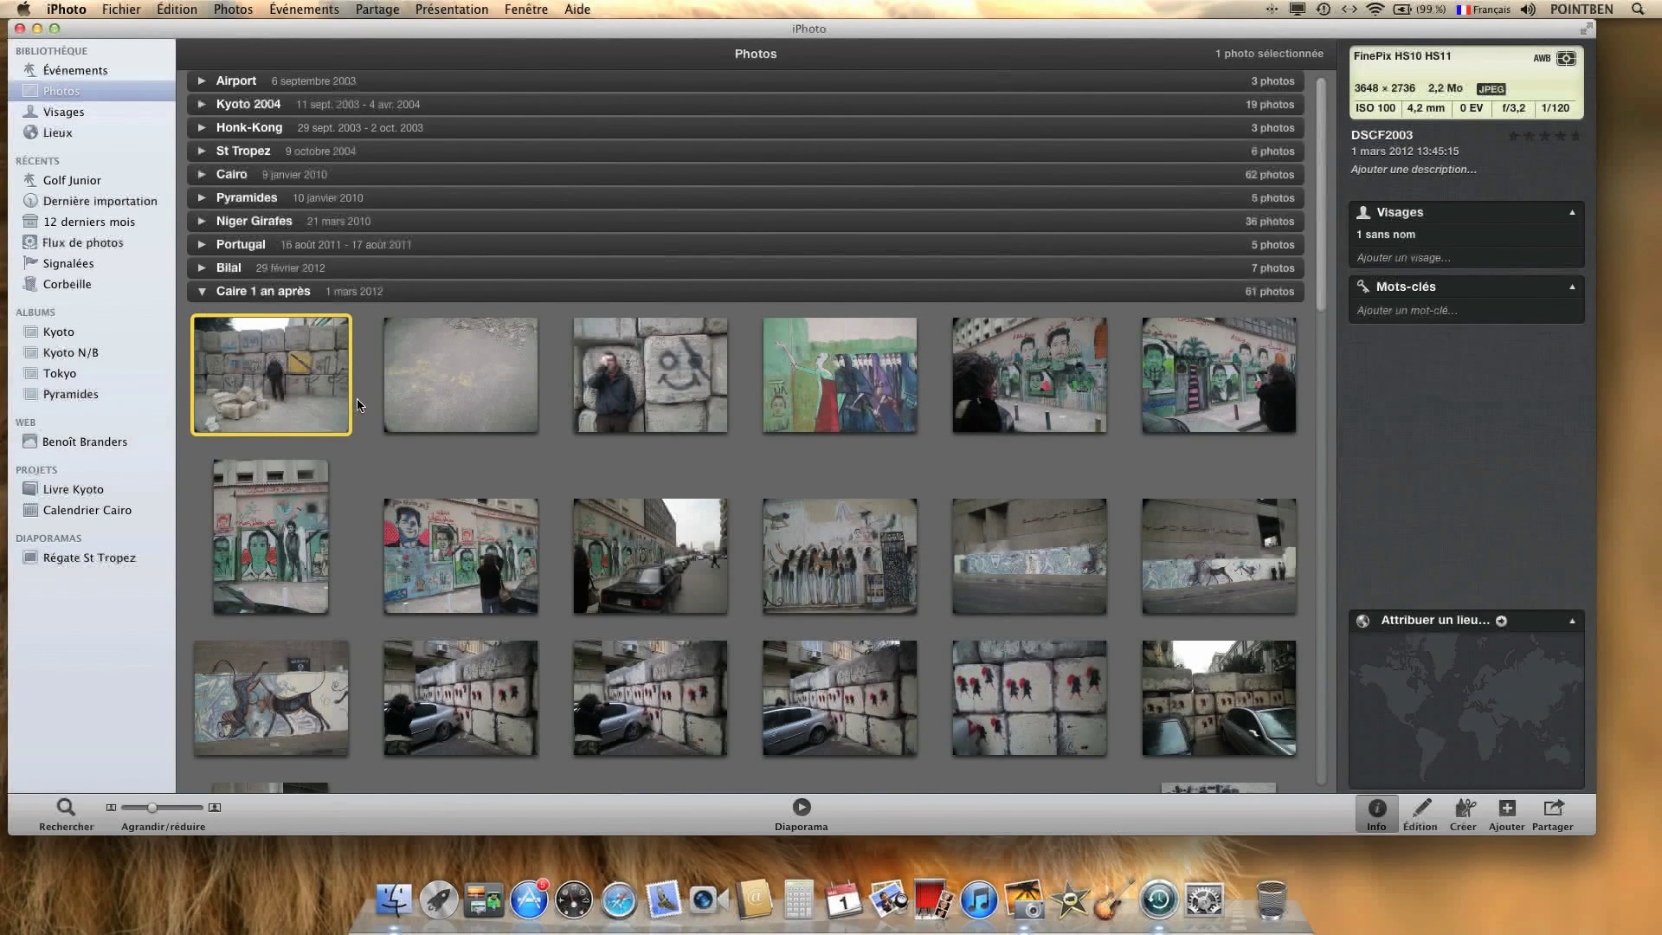
Sort the photos by title
click(452, 11)
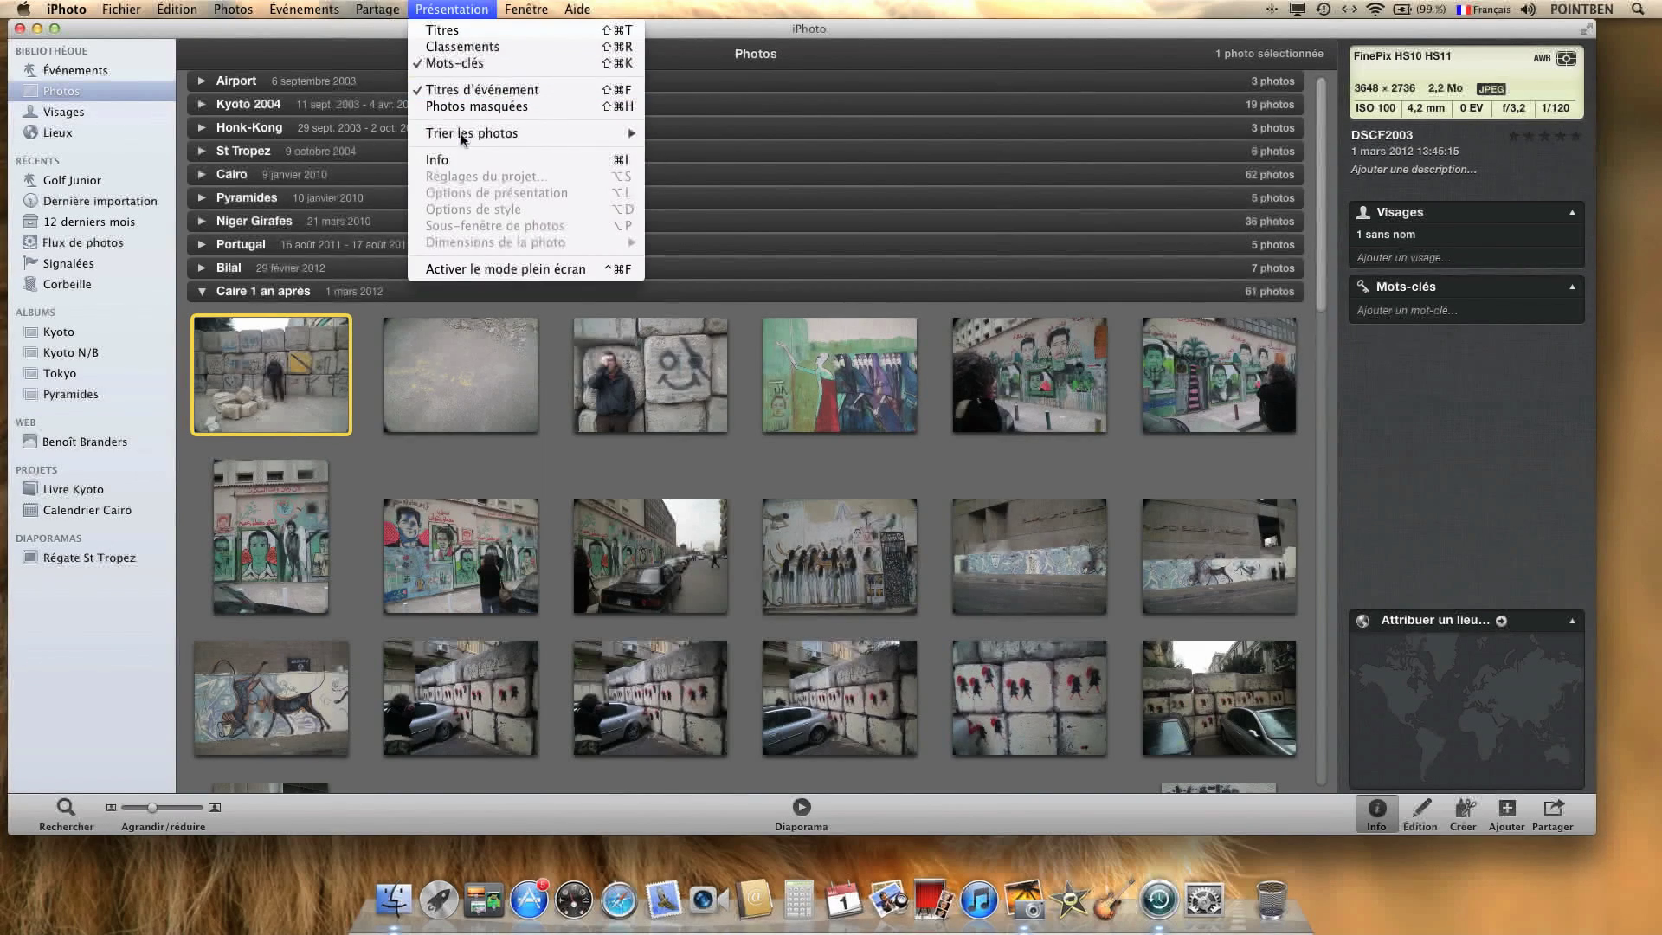
mouse_move(463, 143)
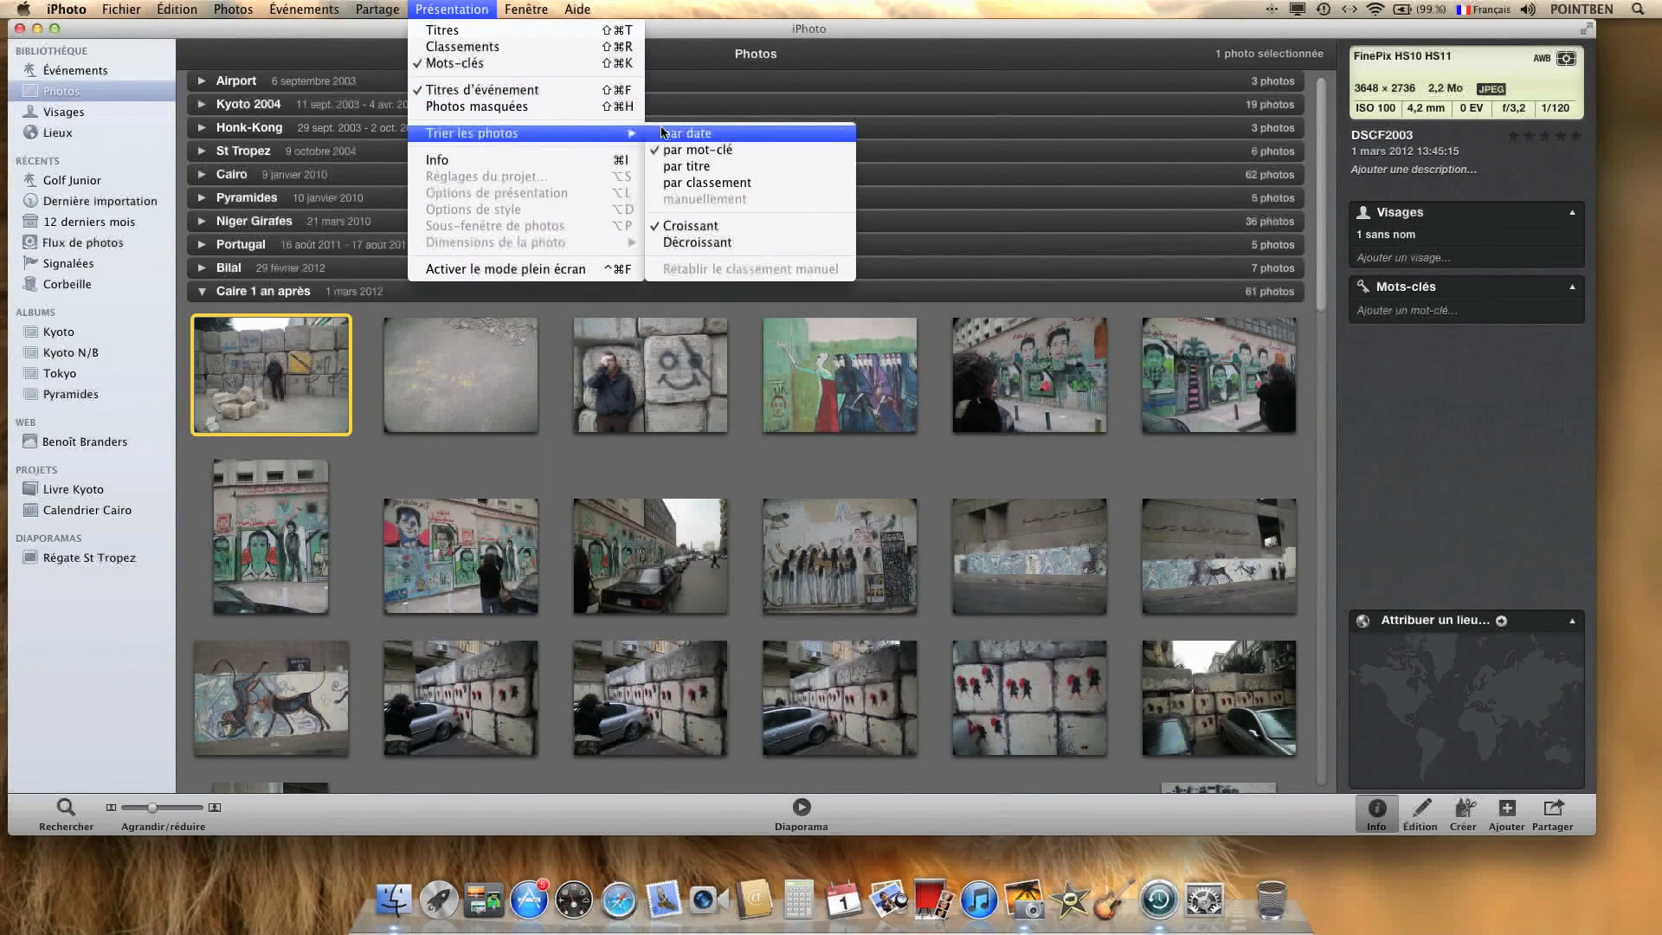
click(677, 167)
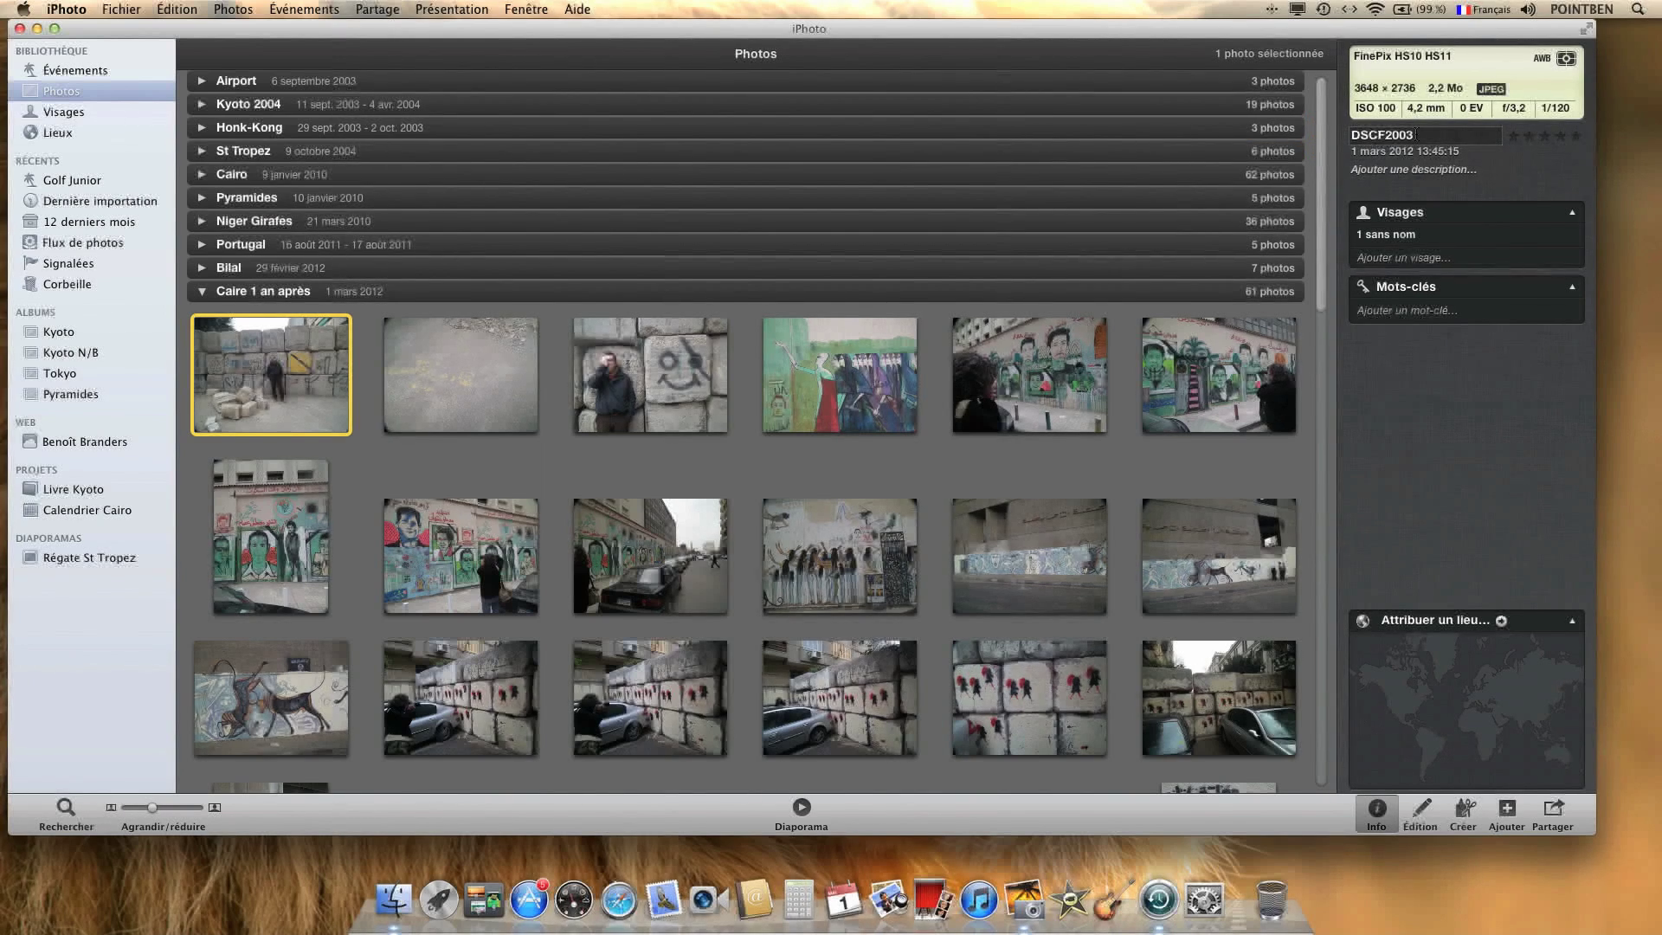
Open the description of photo DSCF2007 for editing and leave it empty
click(1044, 361)
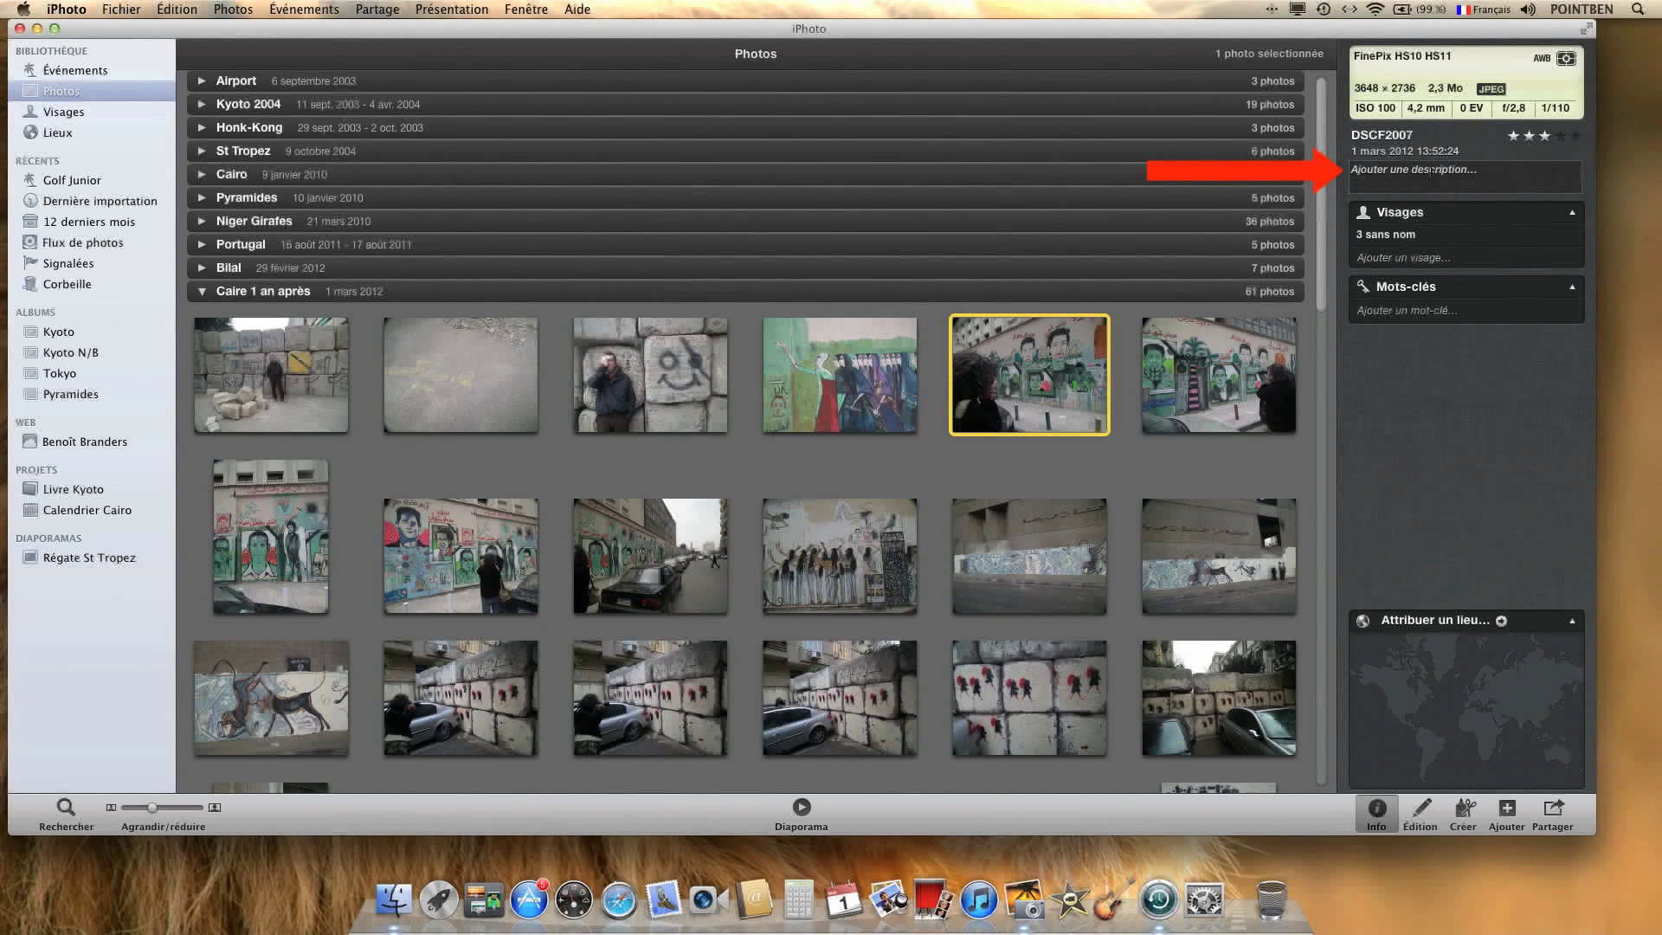
click(1485, 171)
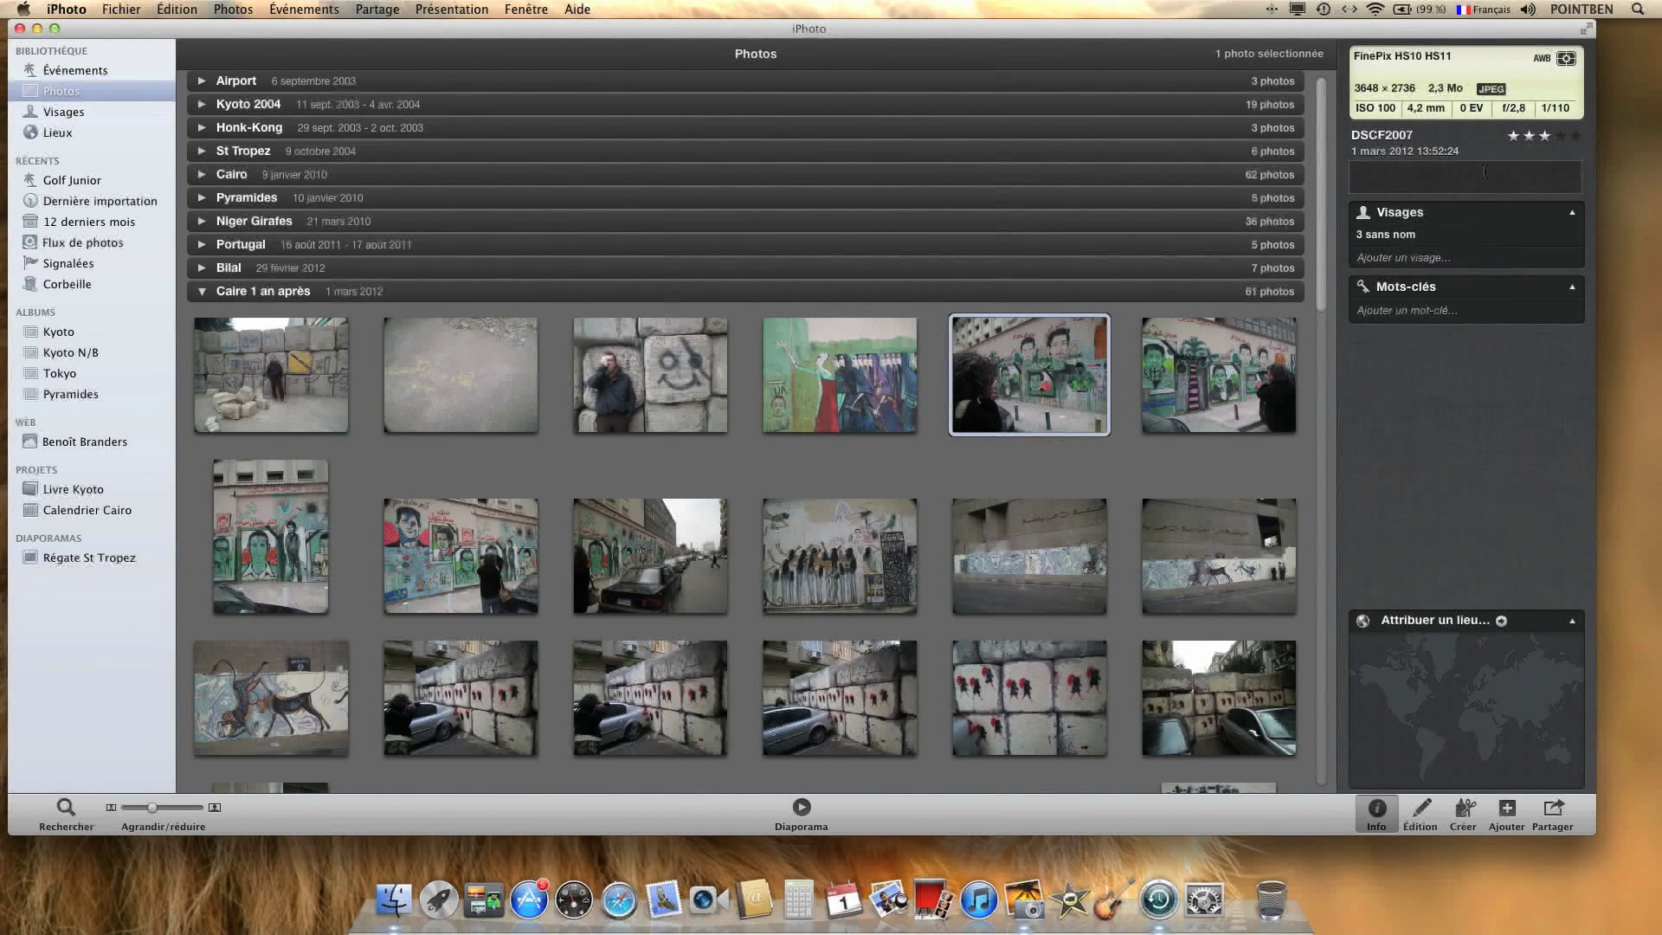
key(Return)
Add "Pirate" after "Tag" in the description of photo DSCF2005 and collapse the Visages section
click(664, 373)
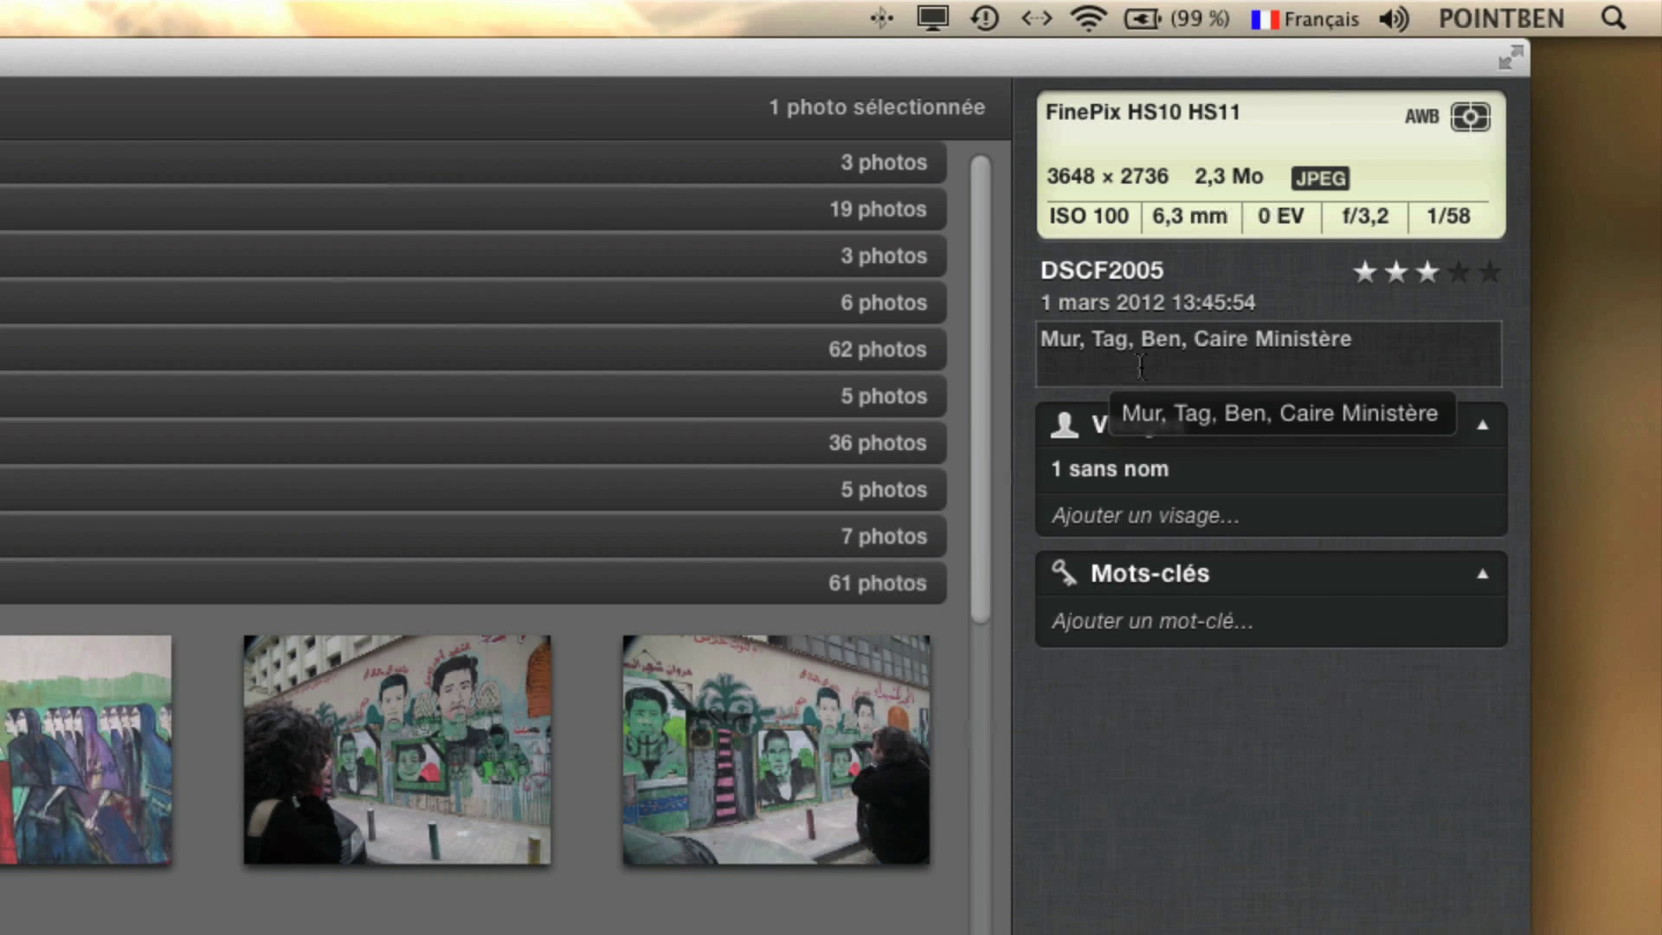
click(1129, 340)
click(1129, 340)
click(1128, 340)
text(Pi)
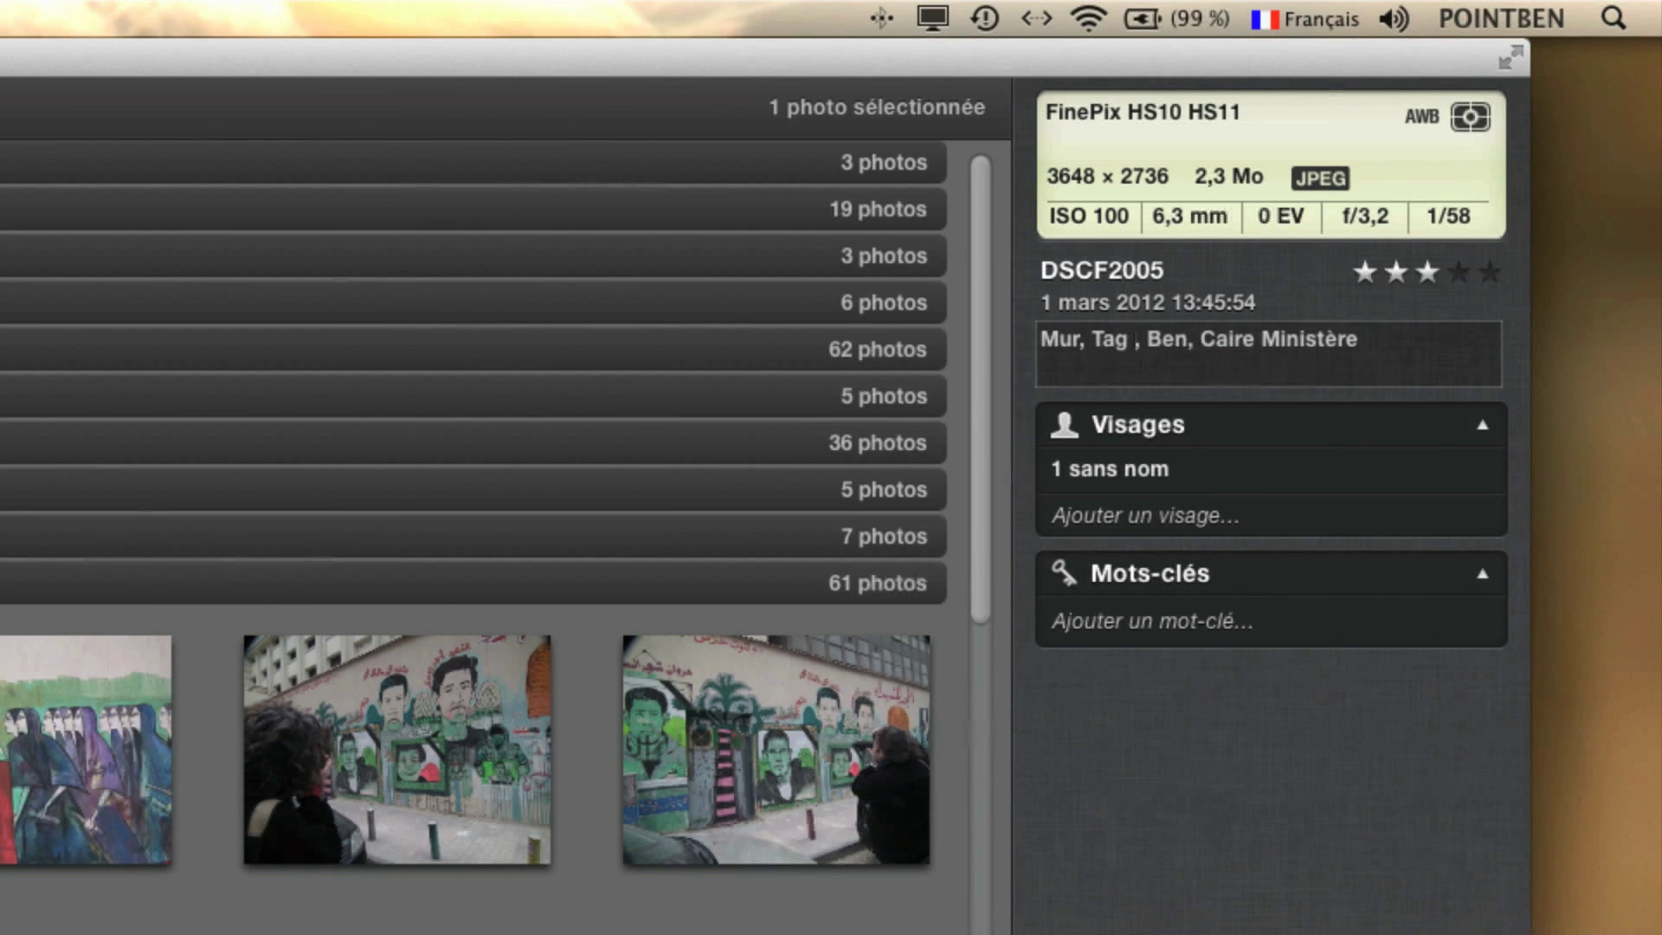
text(rate)
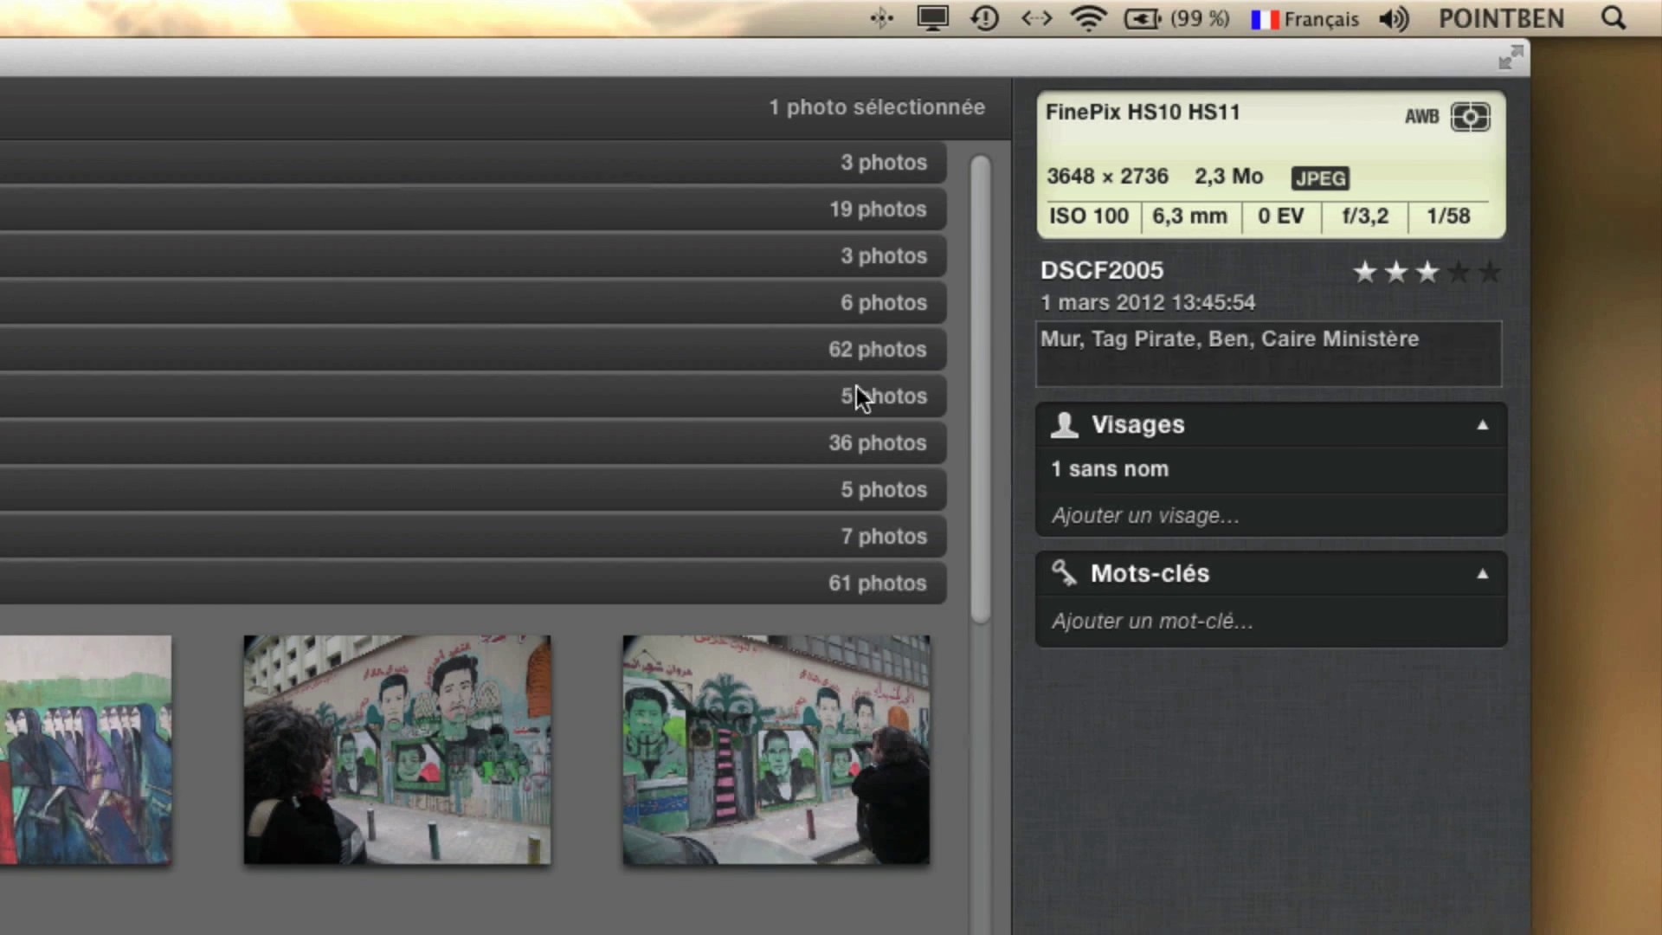
key(Return)
click(1269, 438)
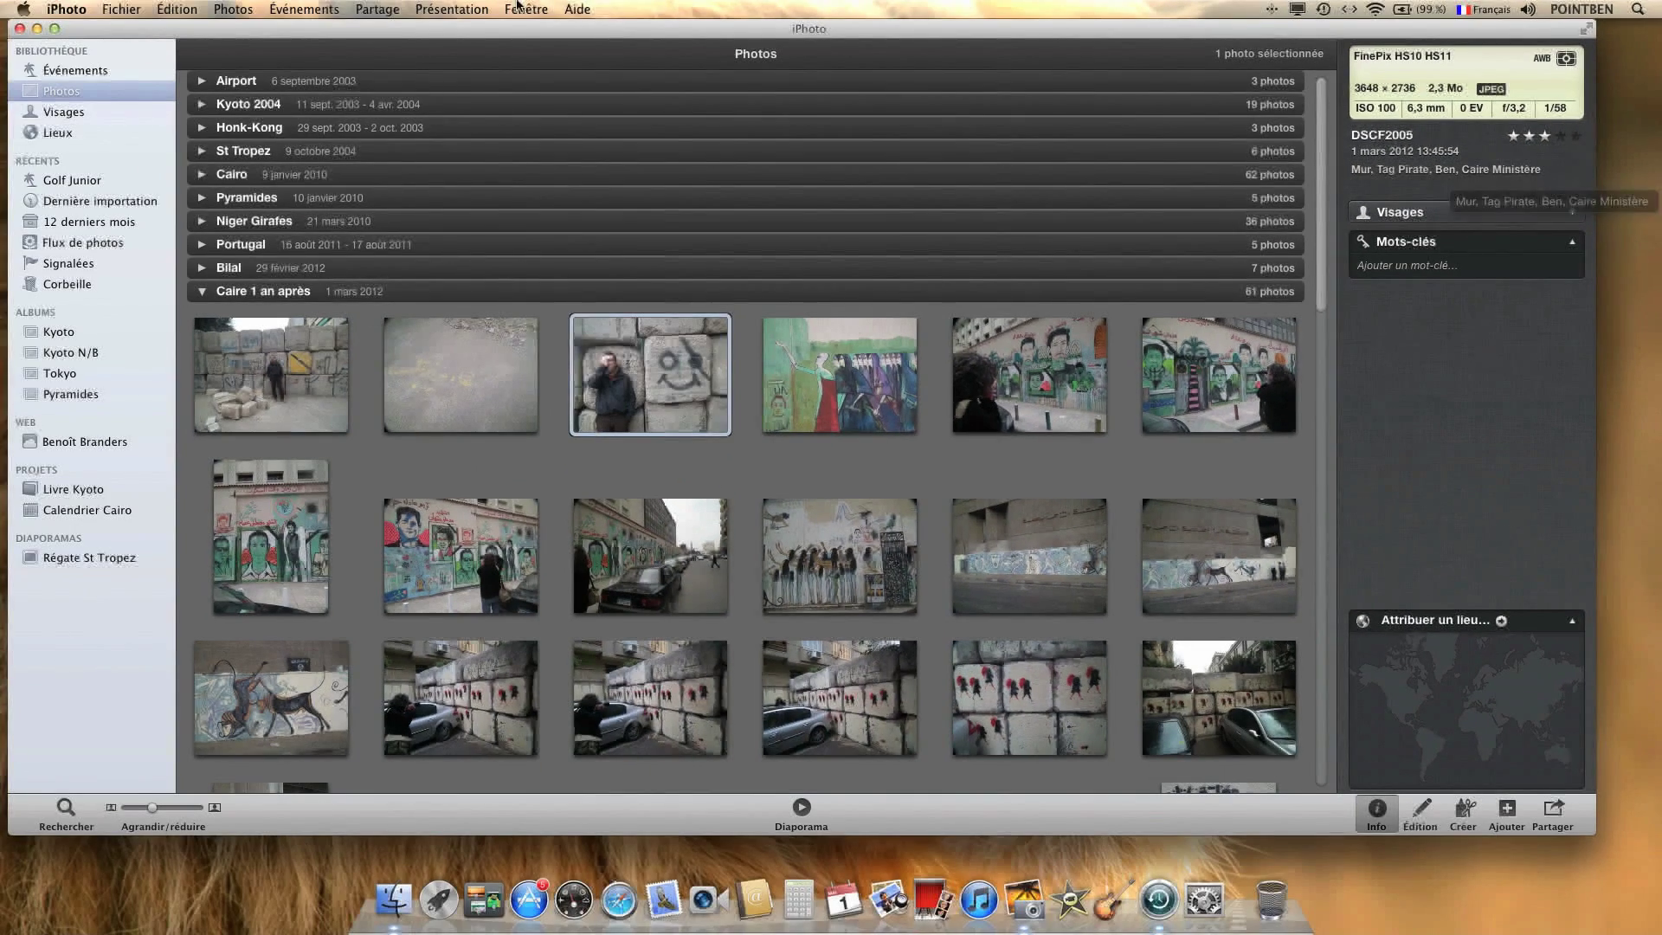
Sort the photos by rating
click(463, 10)
mouse_move(460, 139)
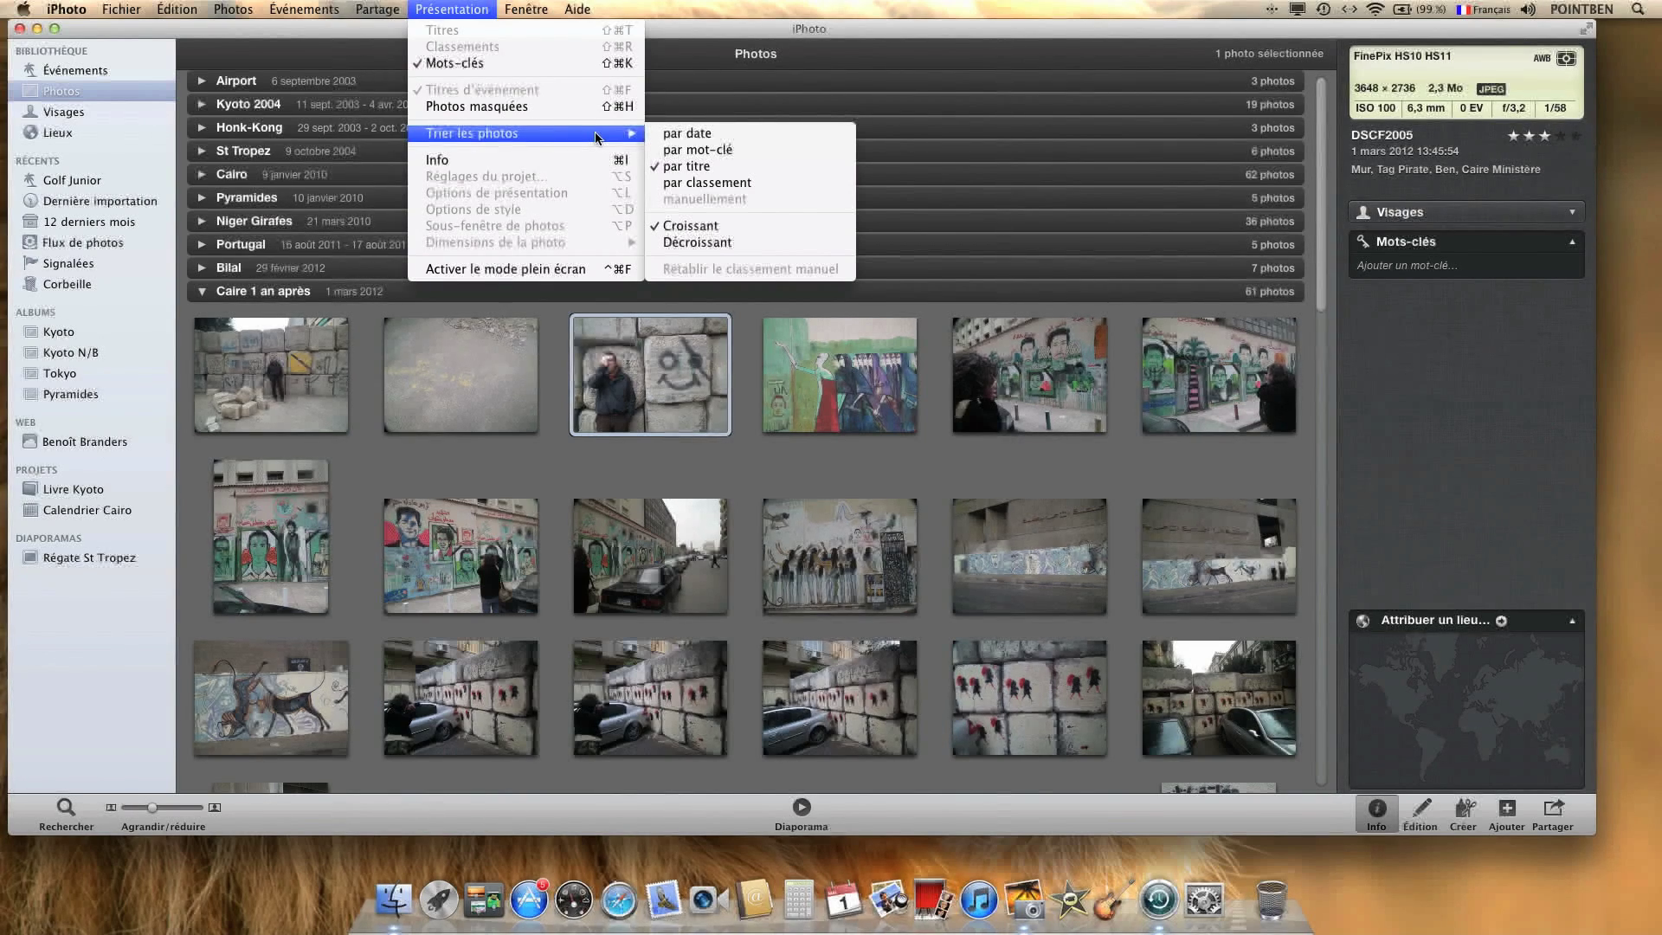
click(708, 182)
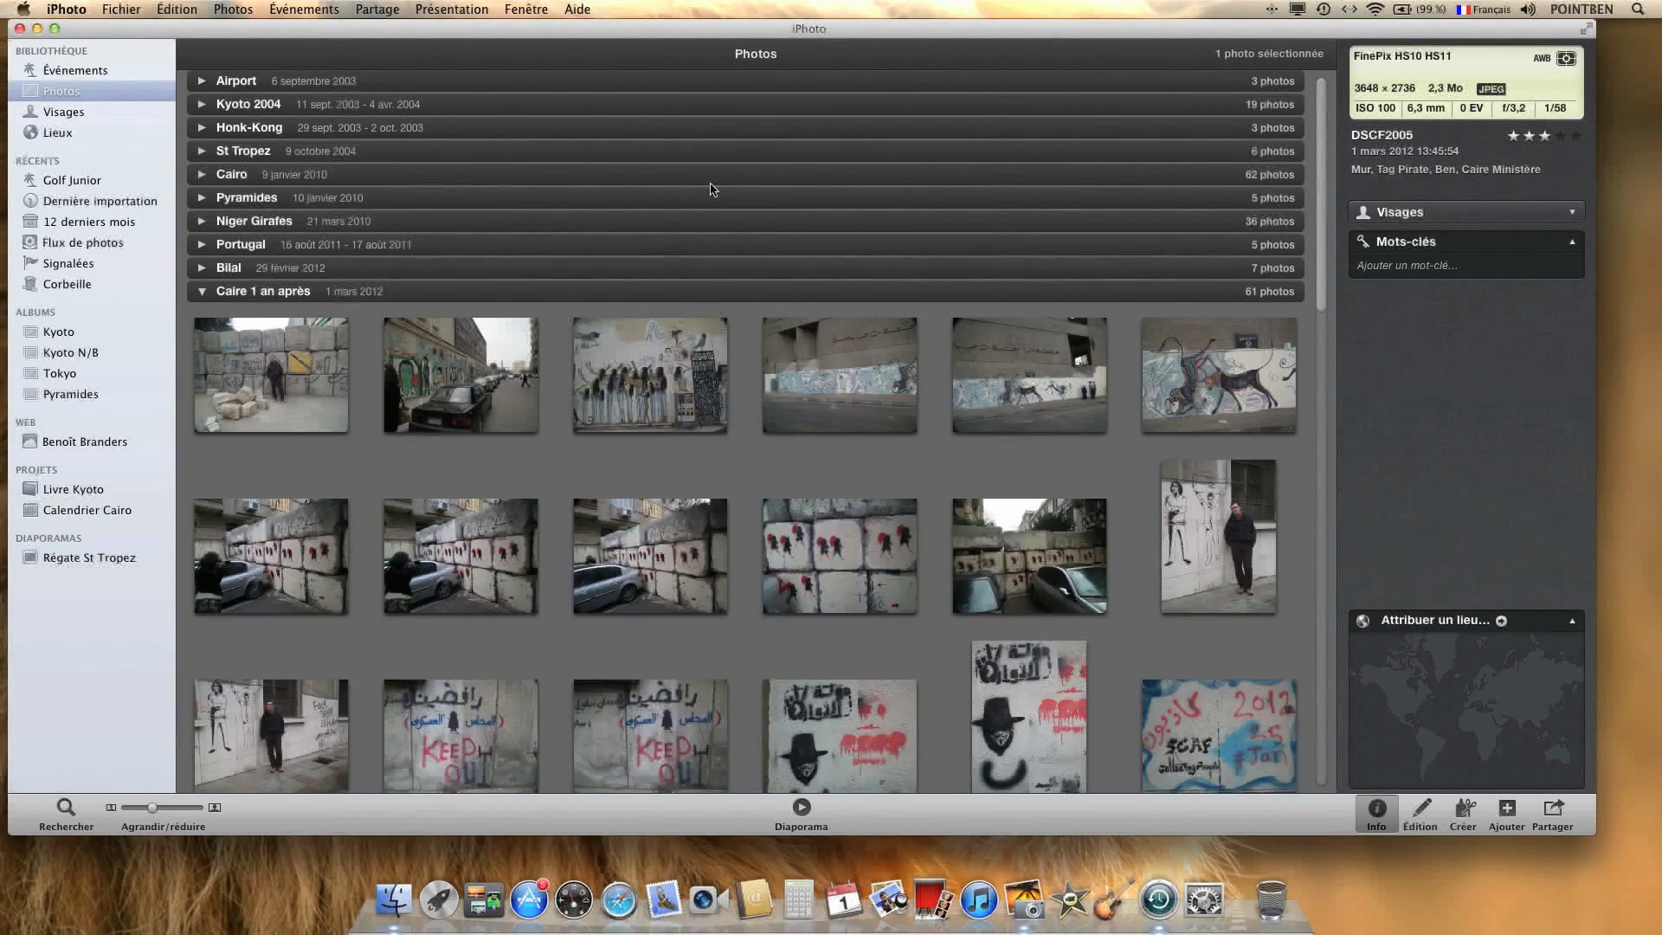
Select the first photo of the Caire 1 an après event and switch the rating sort to descending order
click(274, 382)
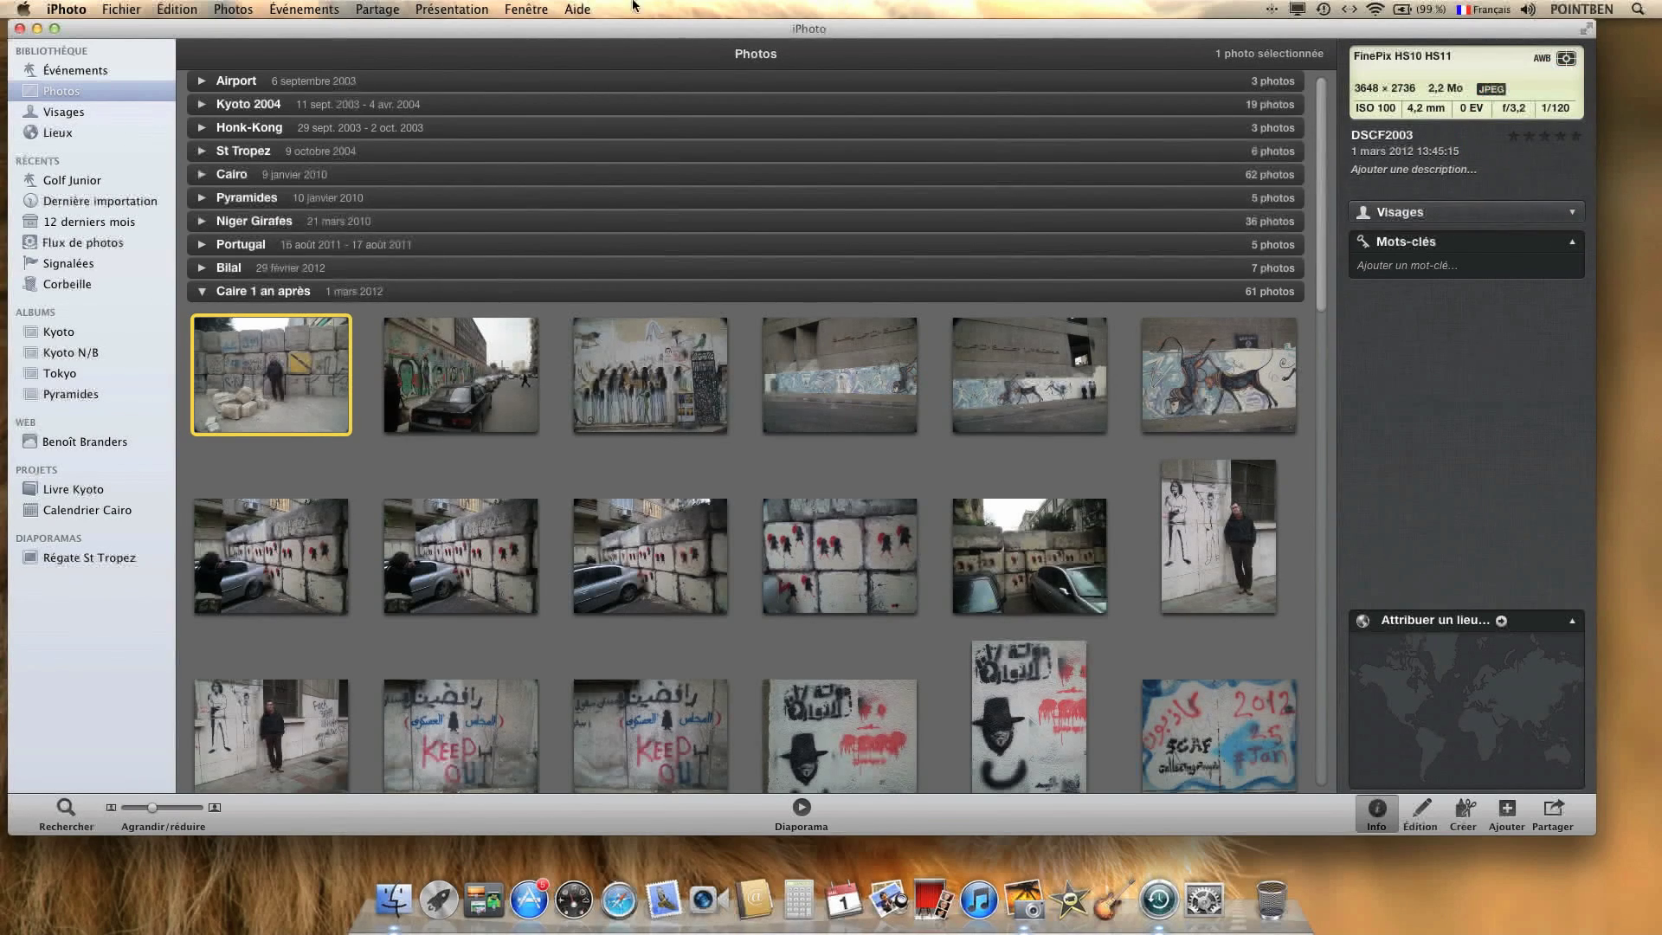
click(447, 10)
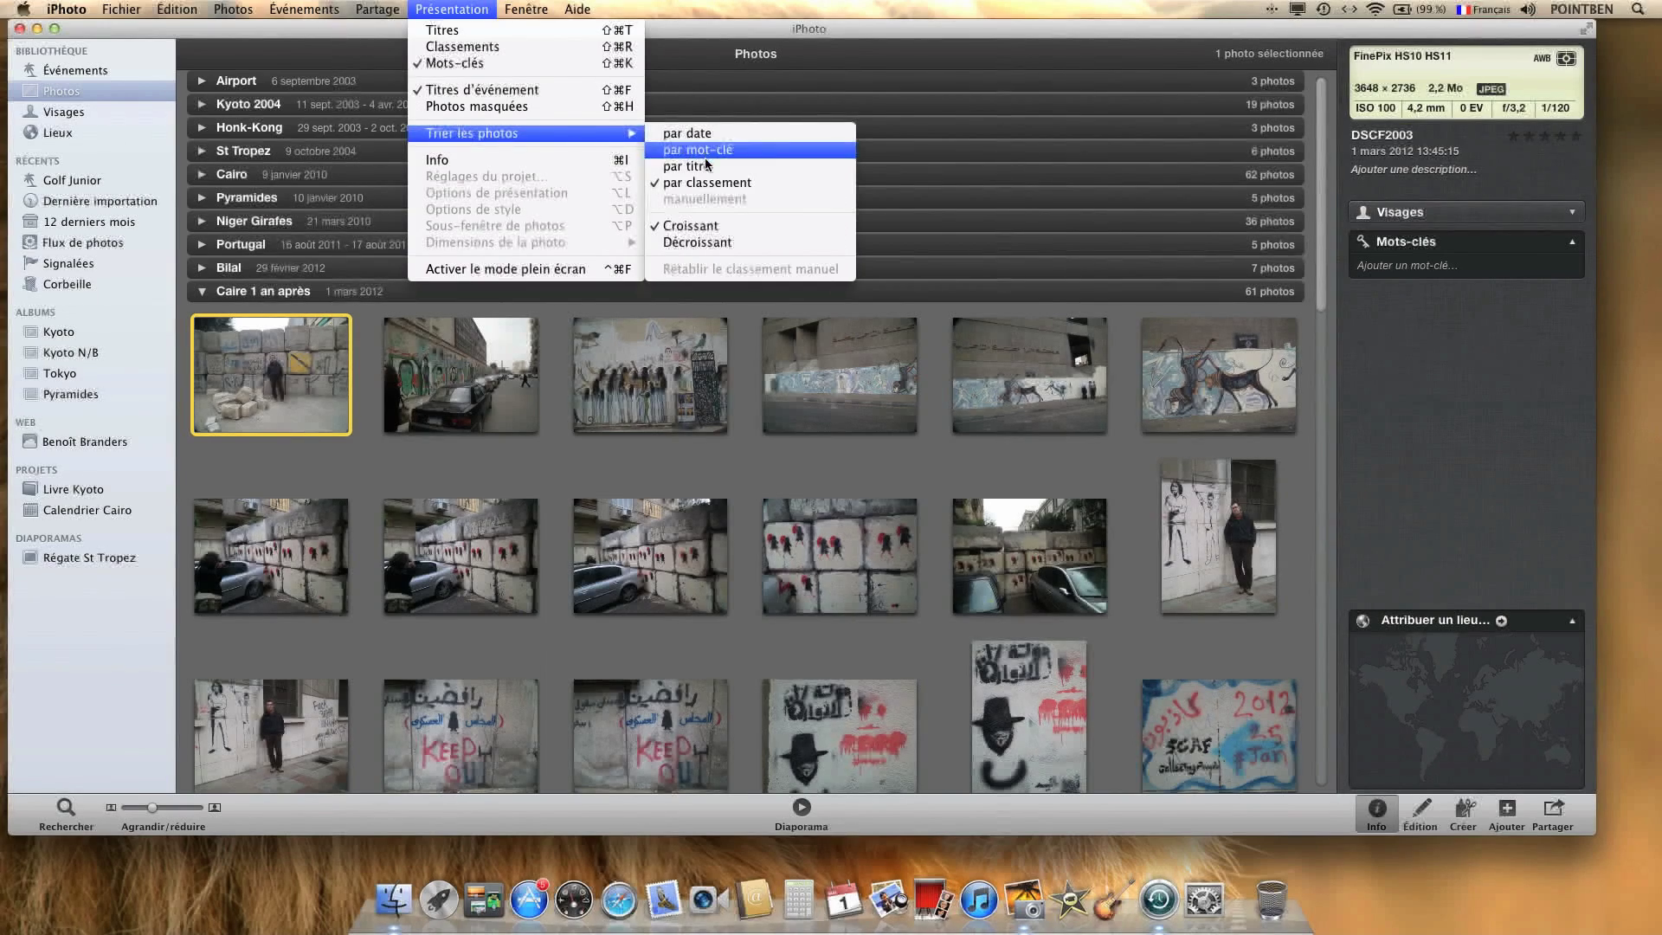
click(698, 243)
Check the star ratings of photos DSCF2006, DSCF2009 and DSCF2063 in the Caire 1 an après event, ending with DSCF2006 selected
click(254, 291)
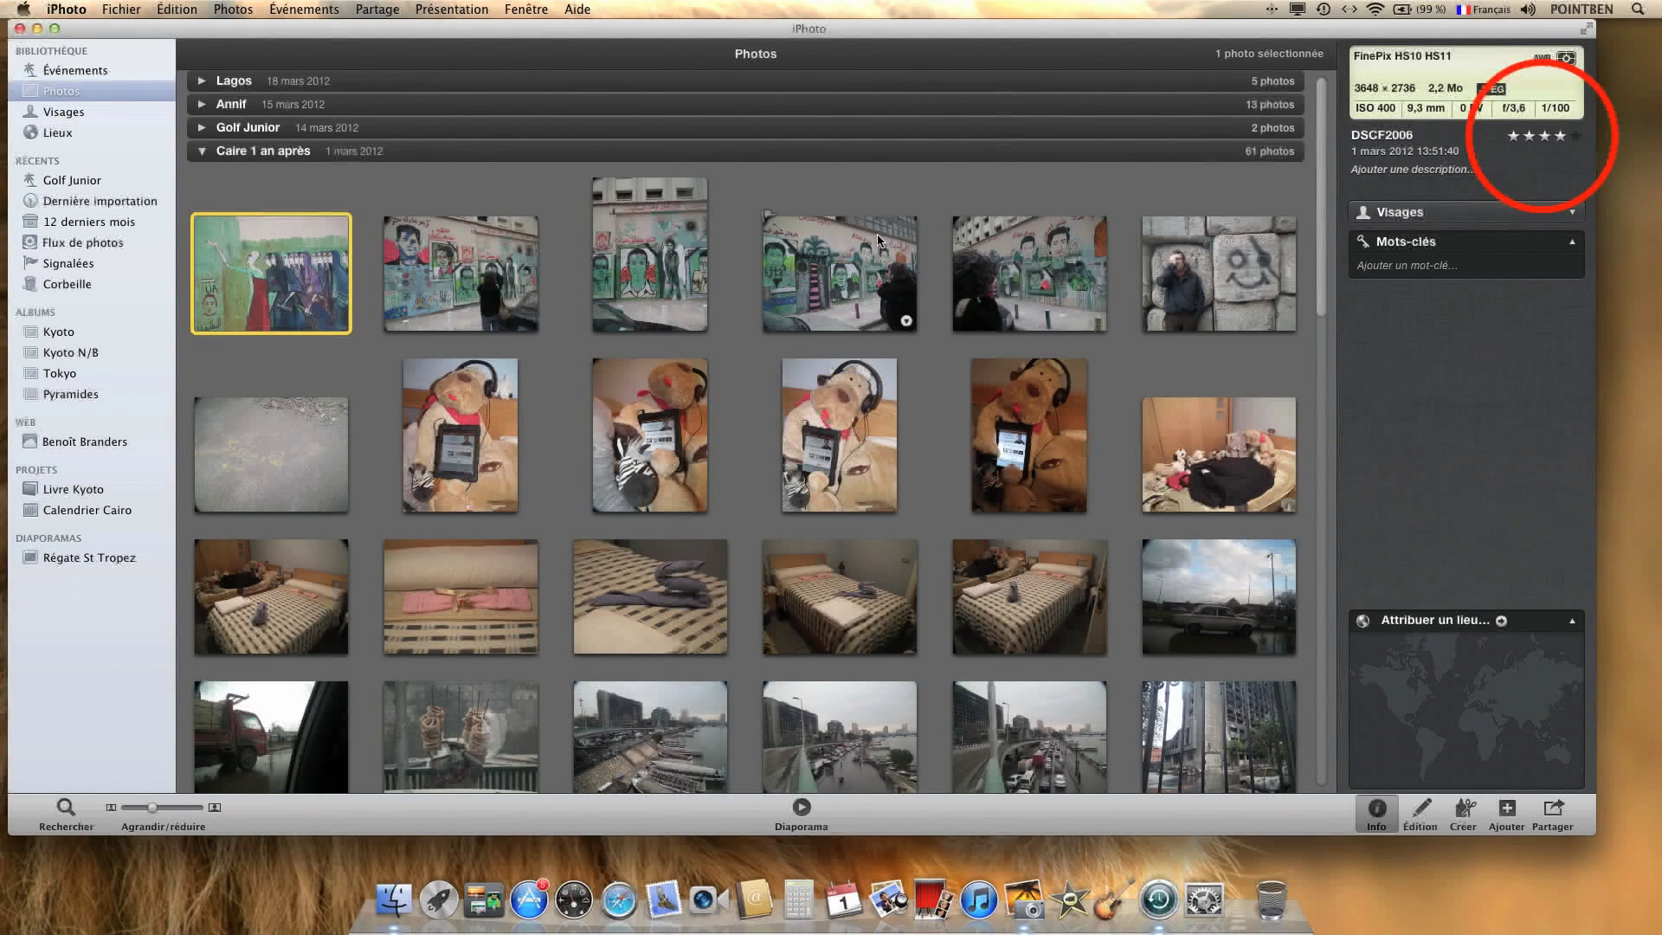
click(680, 288)
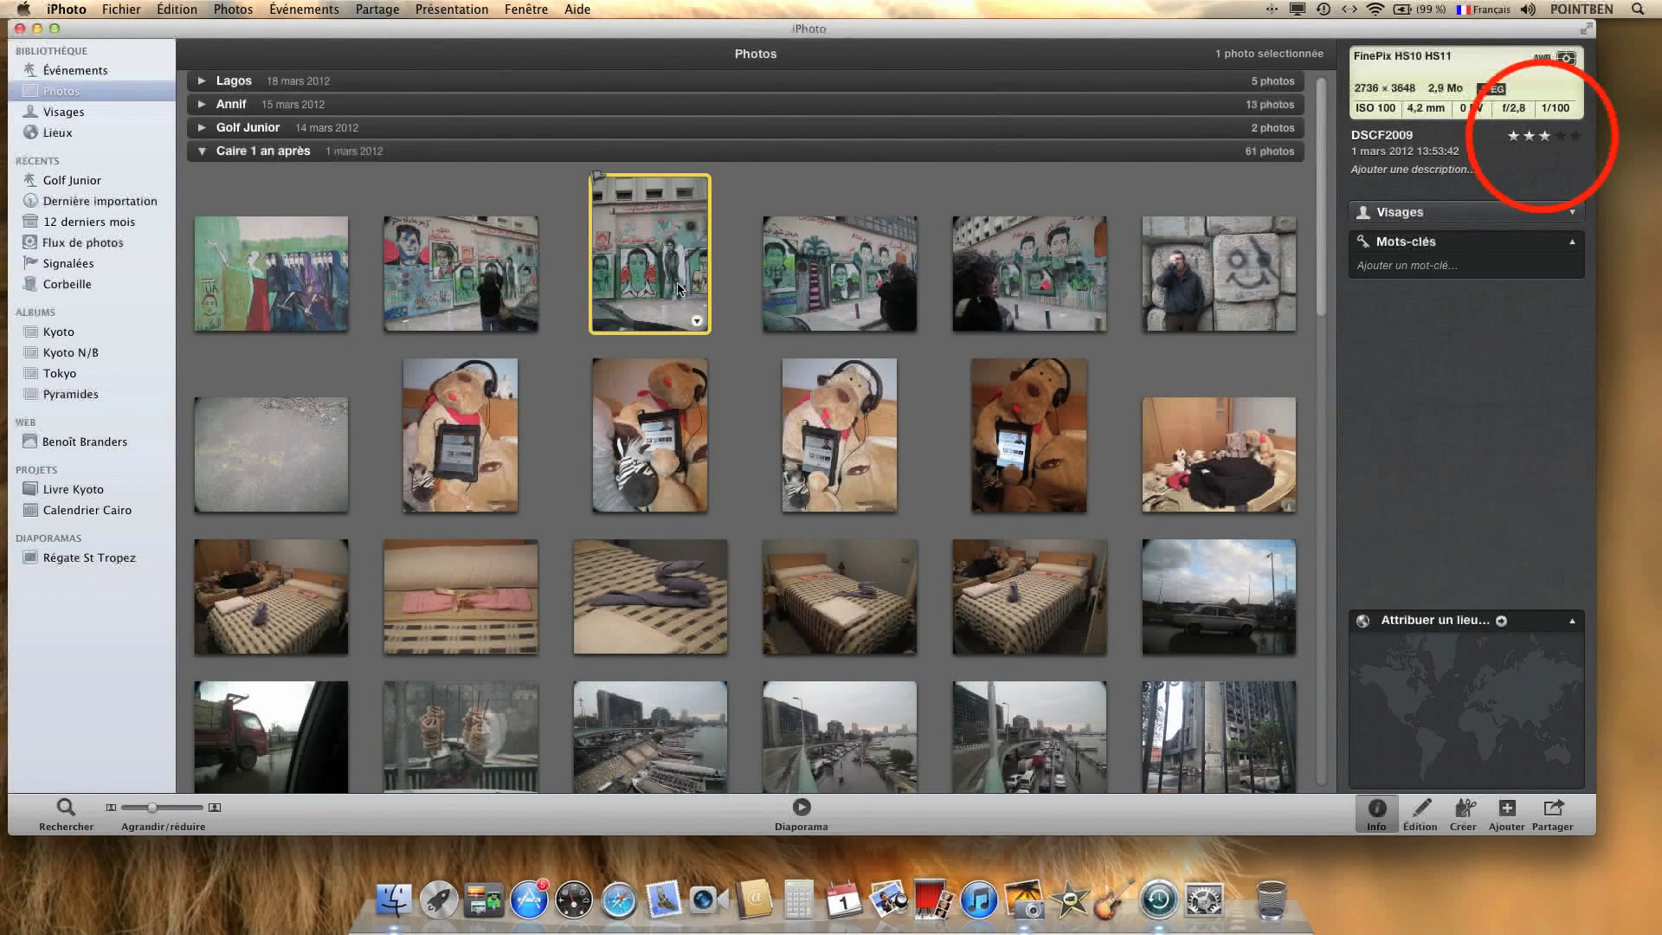
click(688, 446)
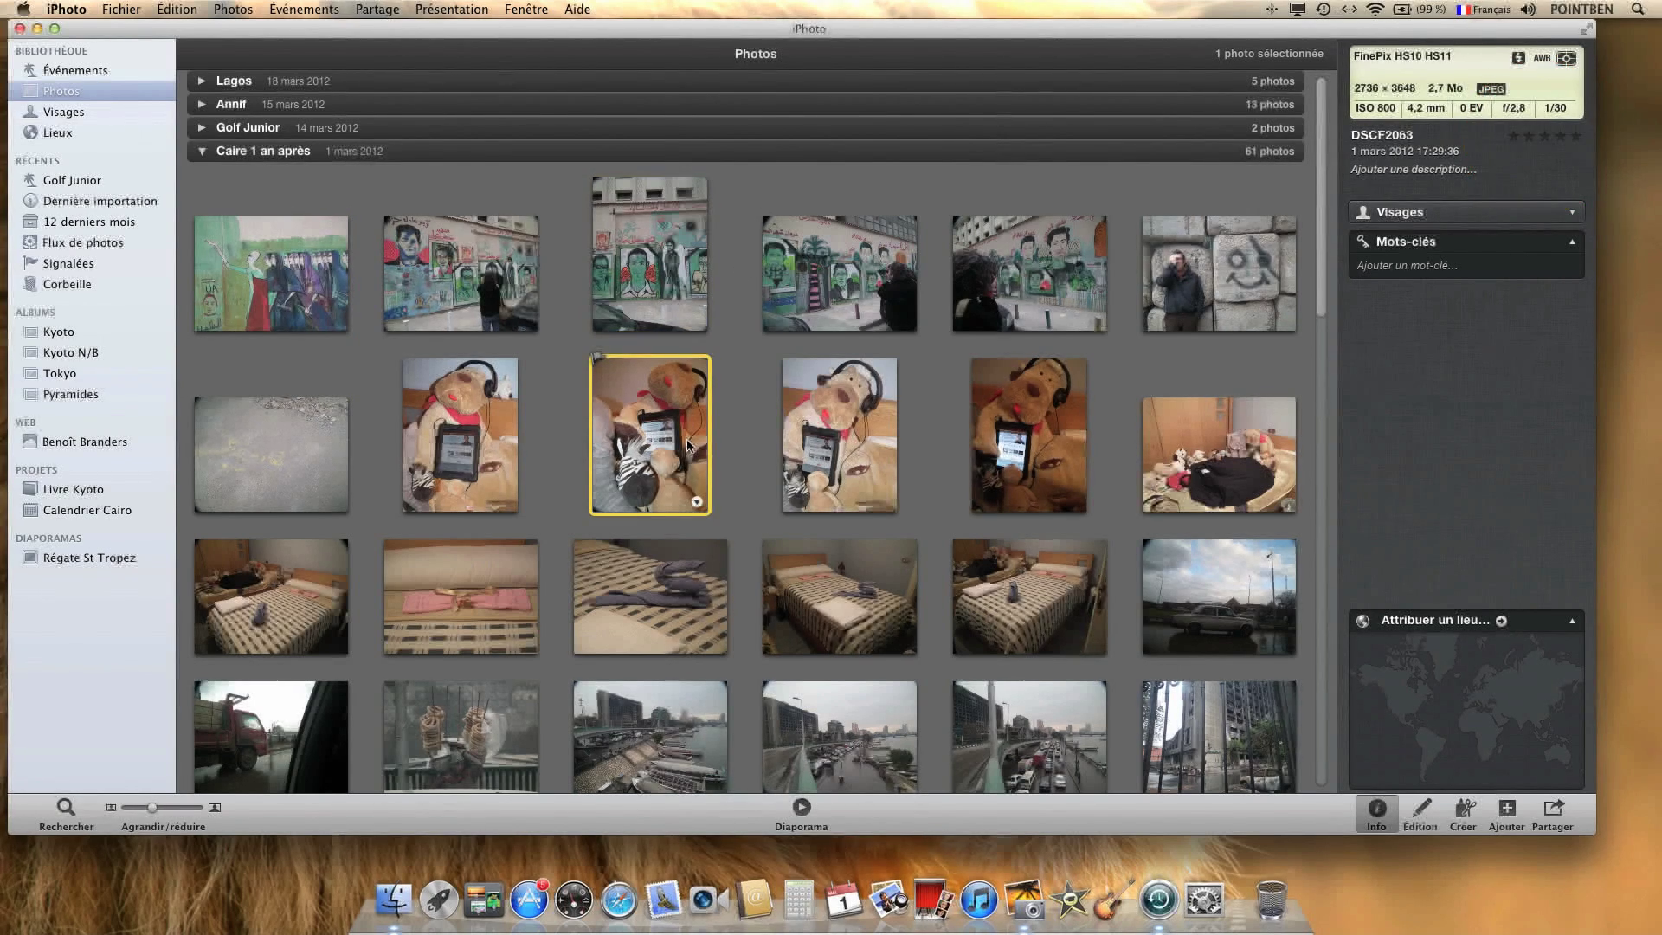
click(316, 288)
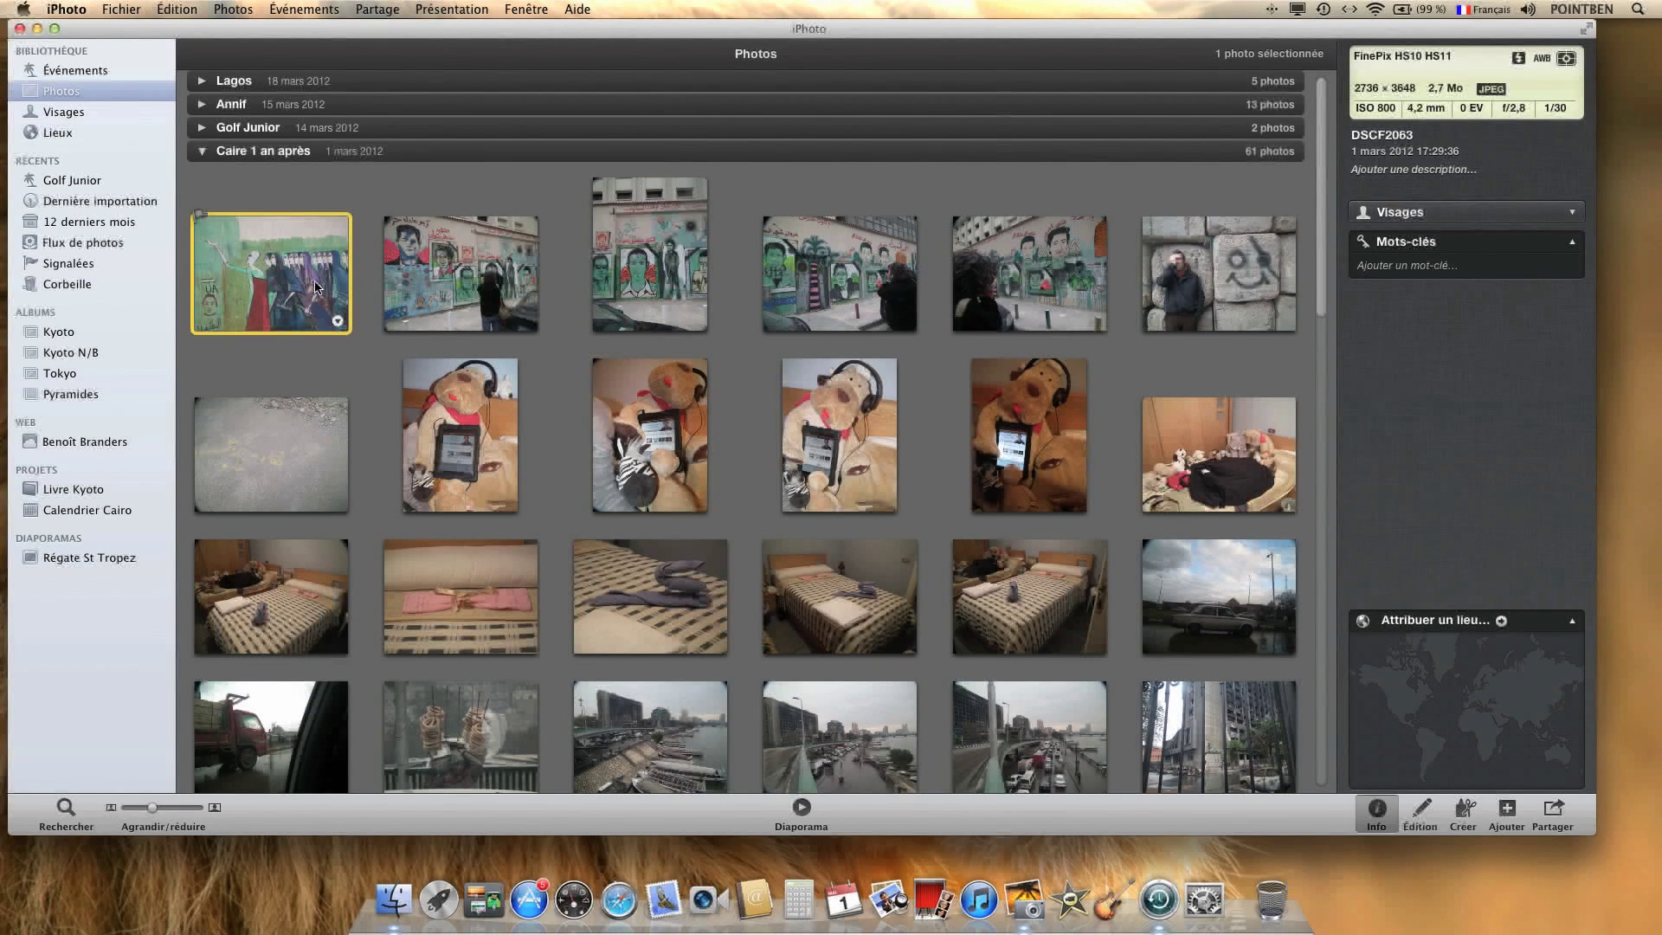
Sort the photos by date in ascending order
click(452, 10)
mouse_move(450, 135)
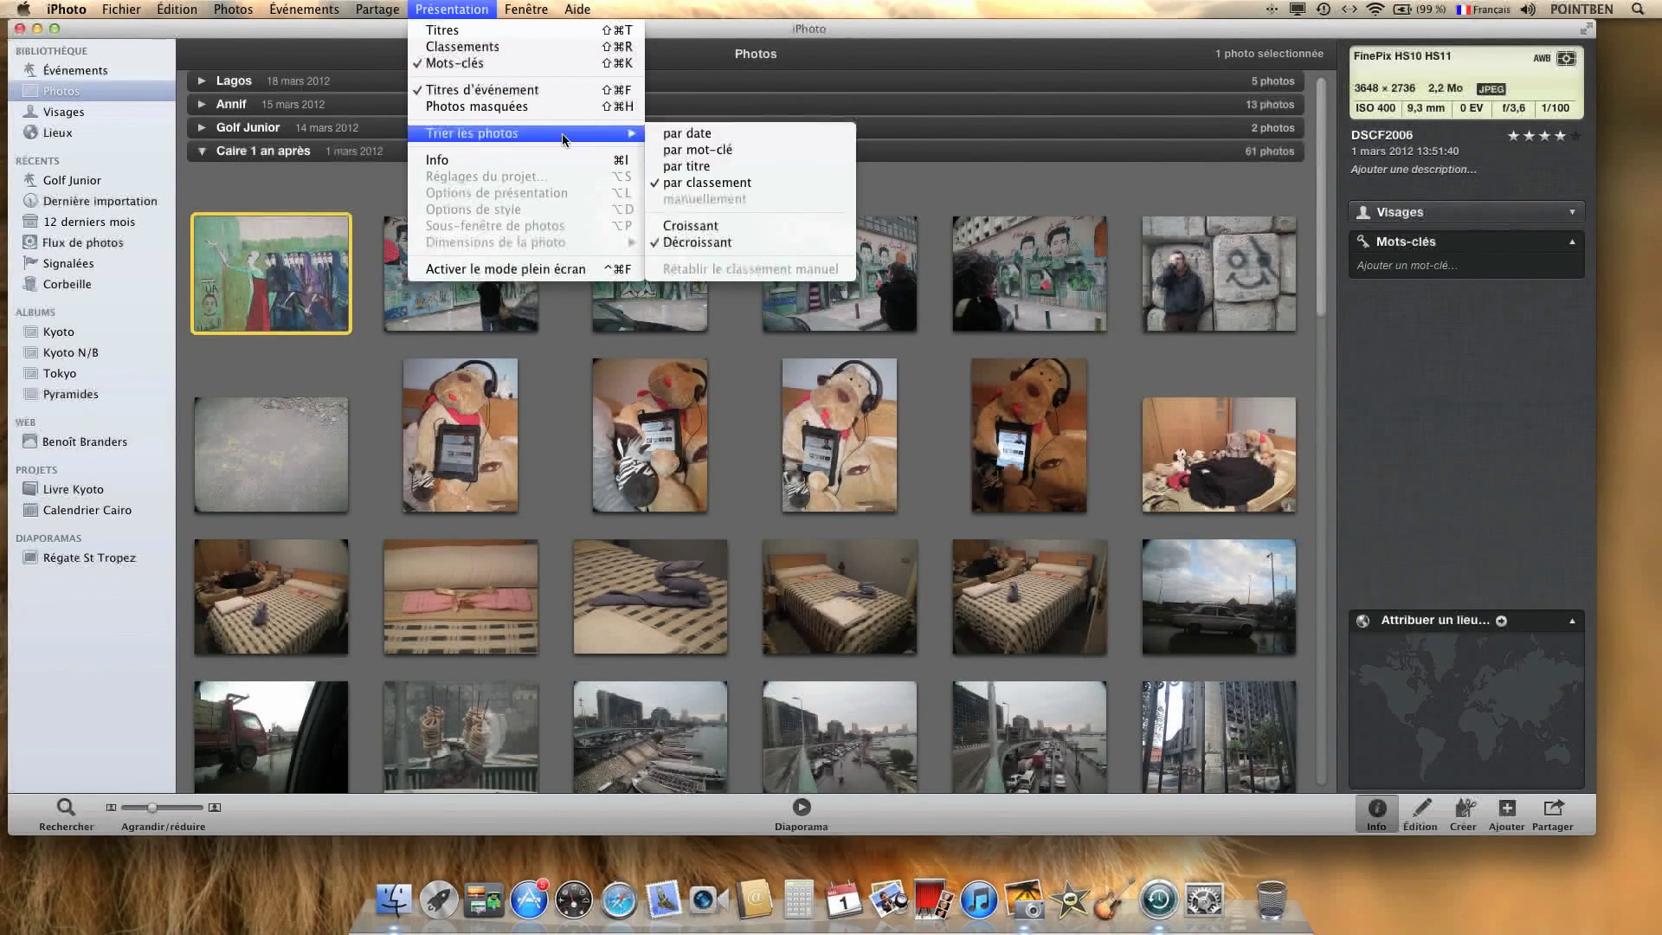
click(672, 138)
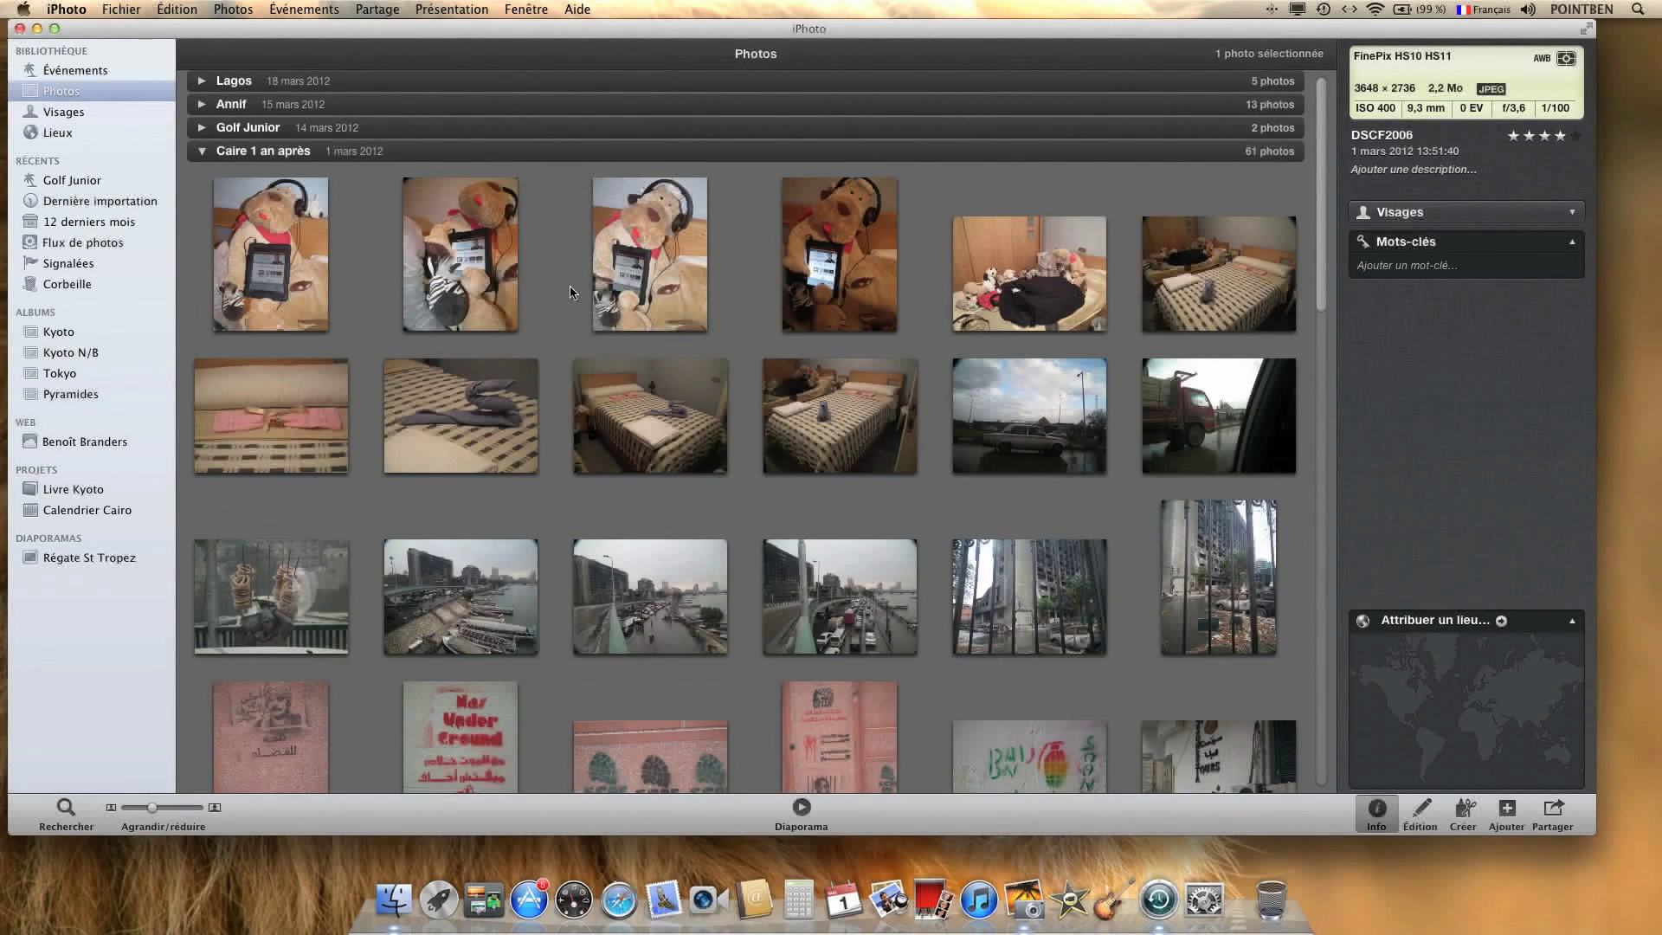
click(450, 10)
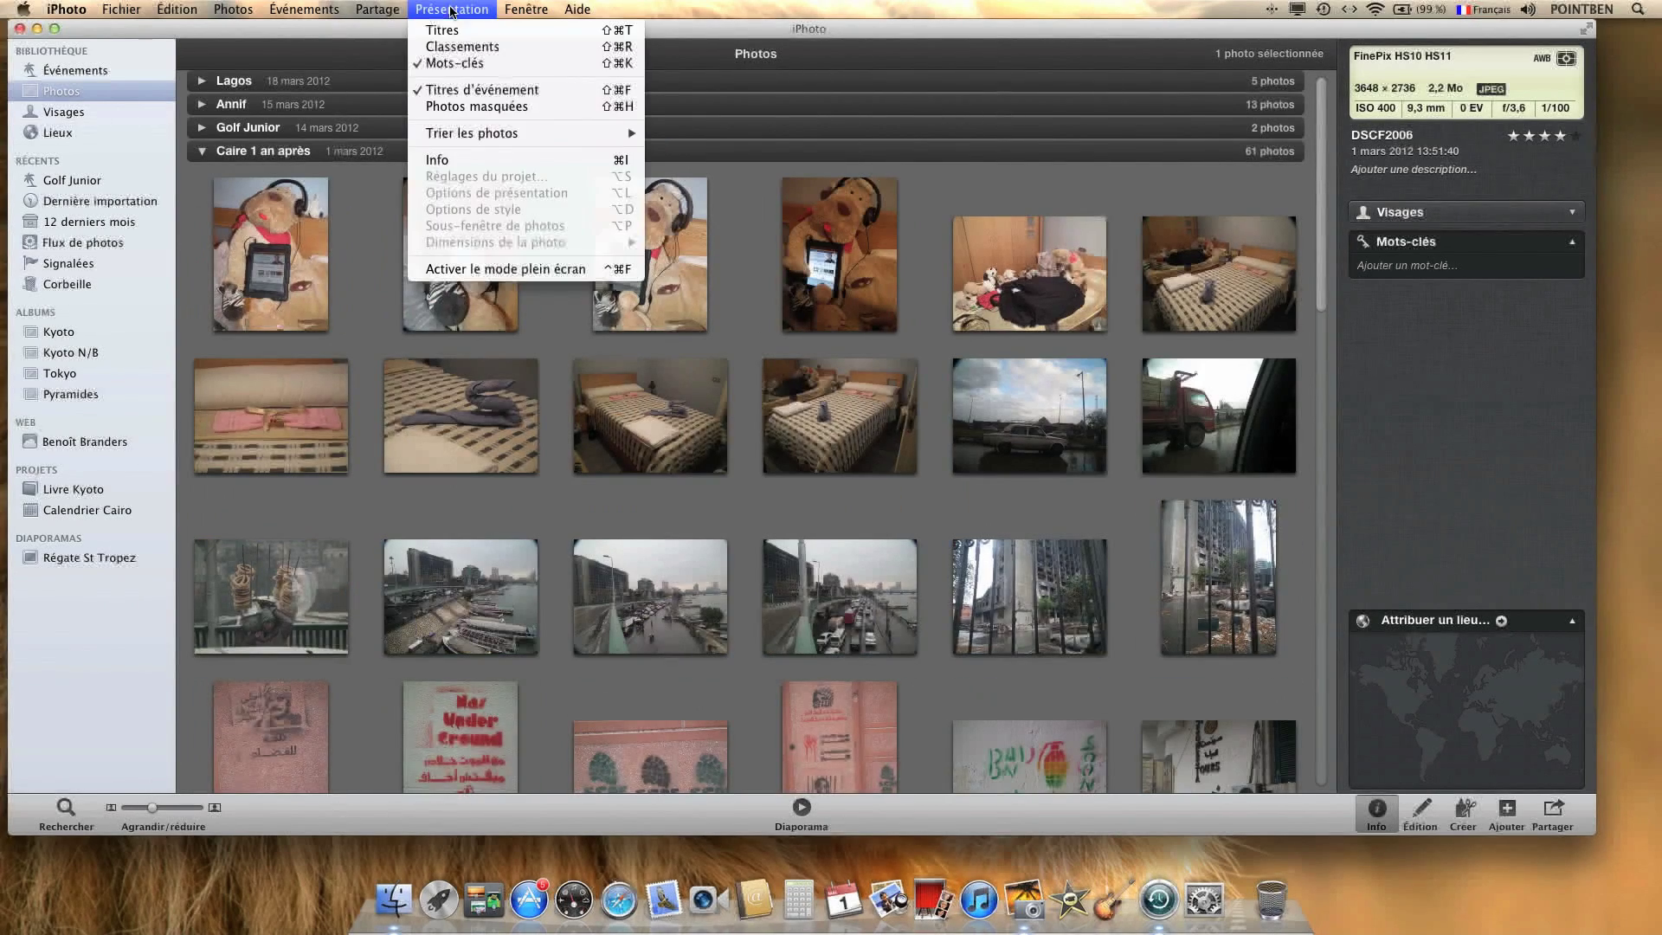
mouse_move(464, 141)
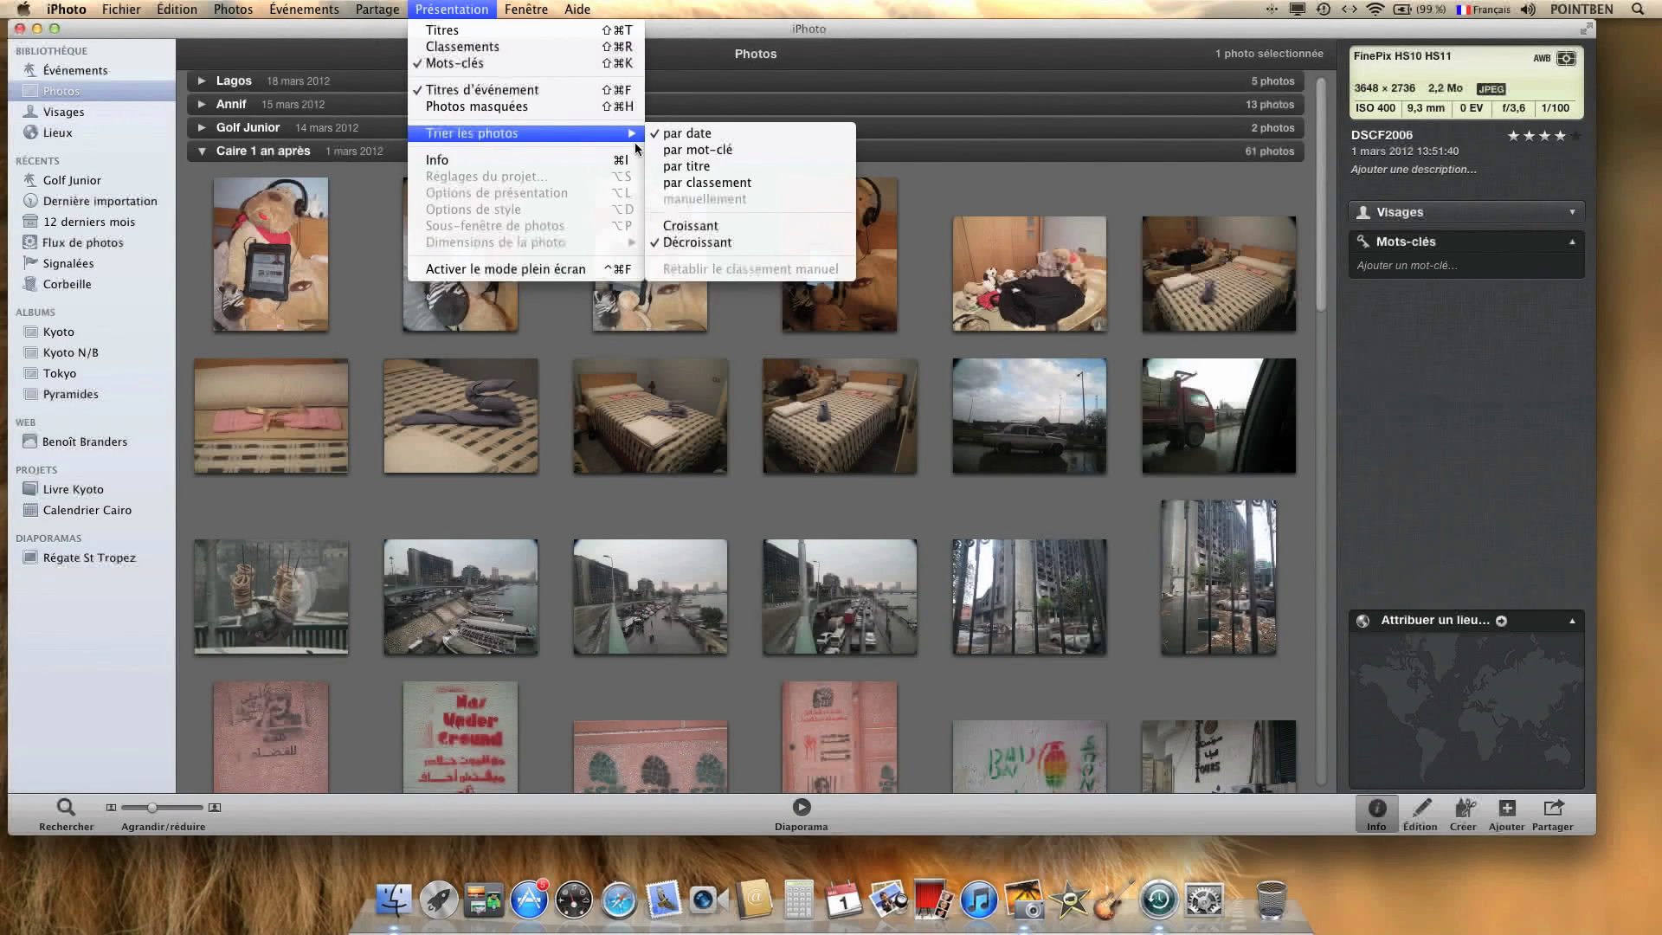
click(686, 226)
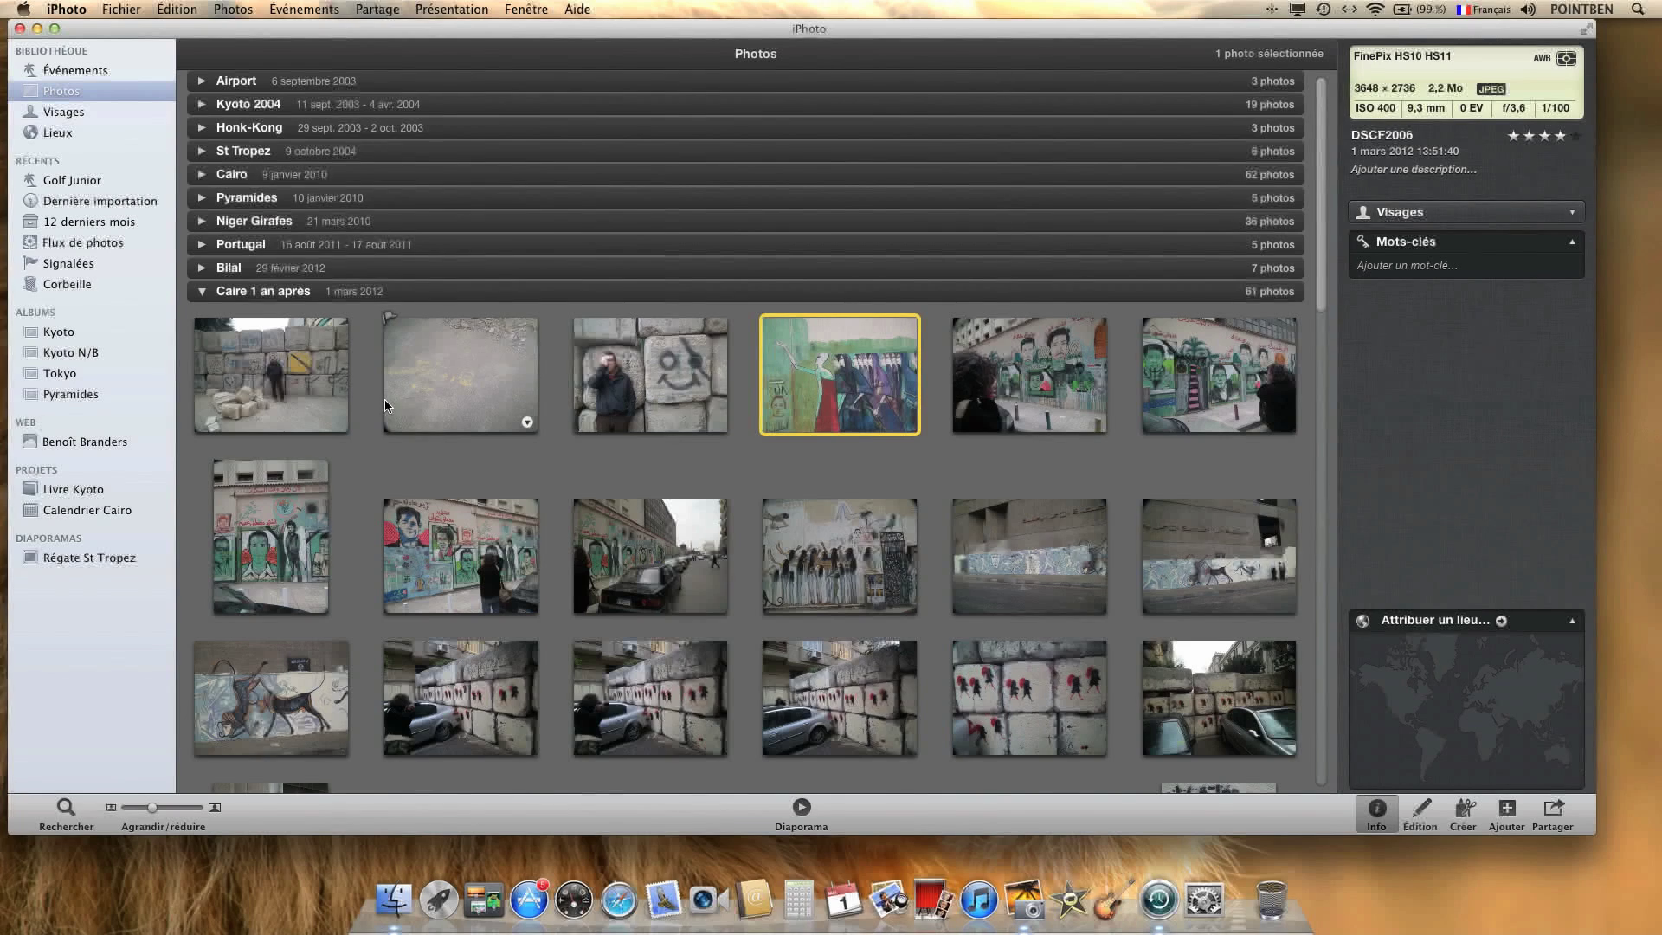